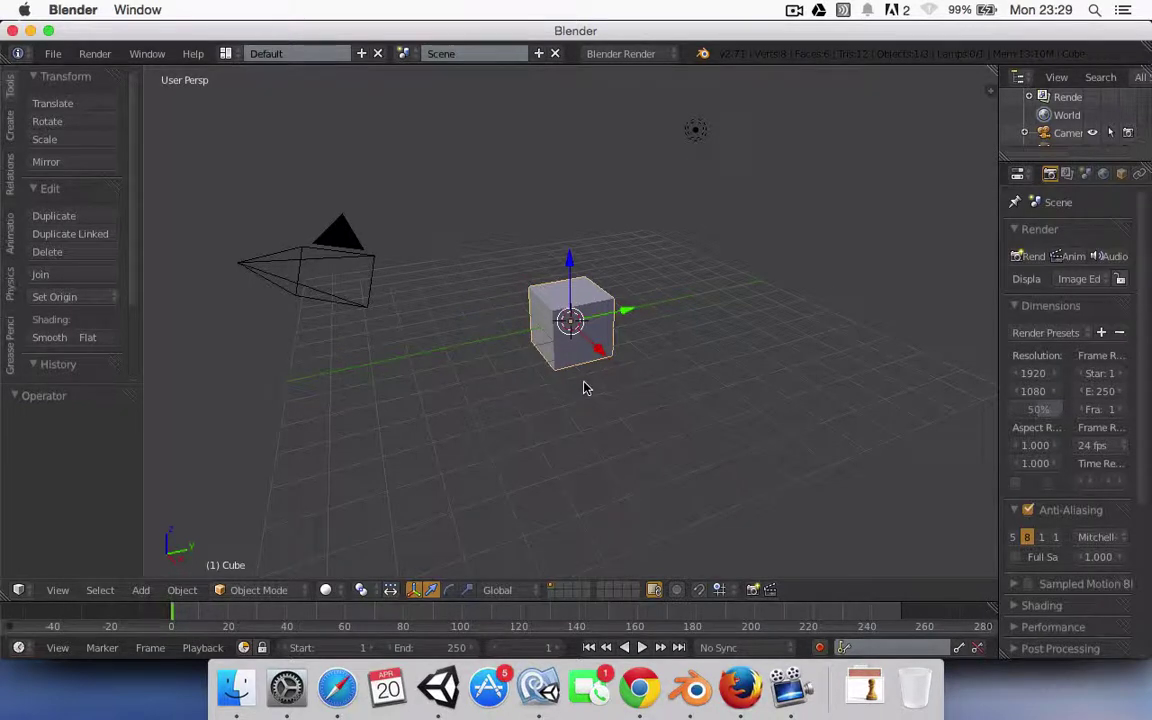
Orbit the view slightly and select the camera.
{"action": "middle_click_drag", "start_coordinate": [687, 329], "coordinate": [687, 340]}
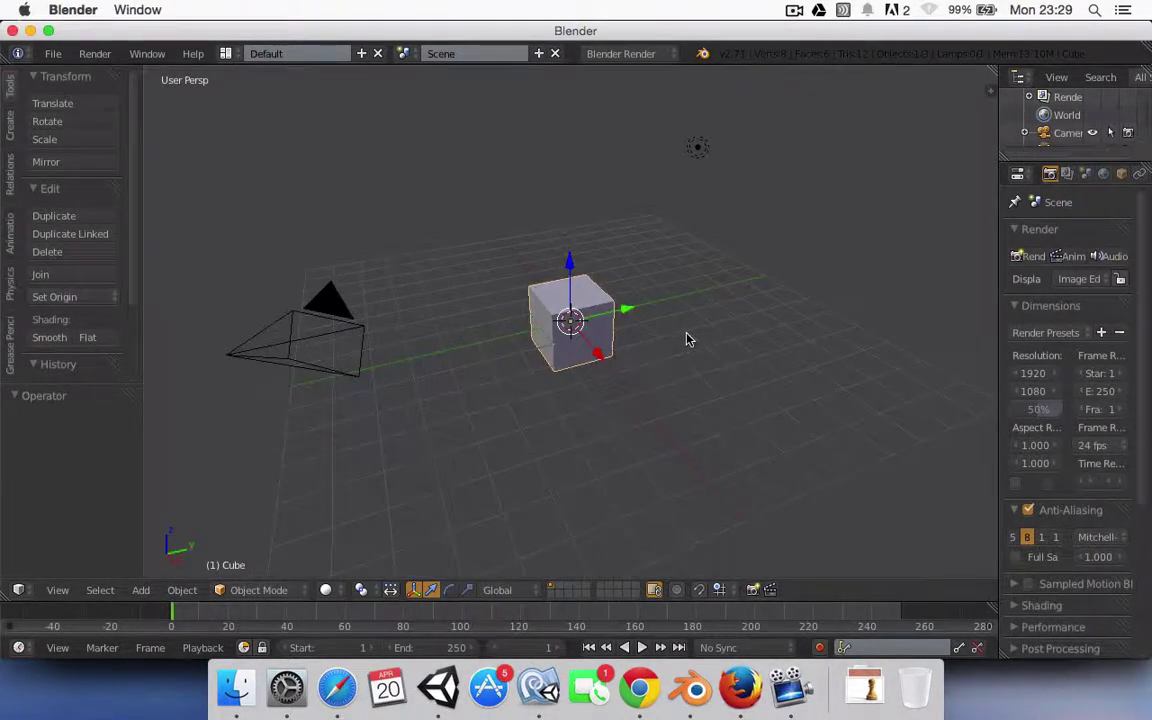
{"action": "right_click", "coordinate": [321, 341]}
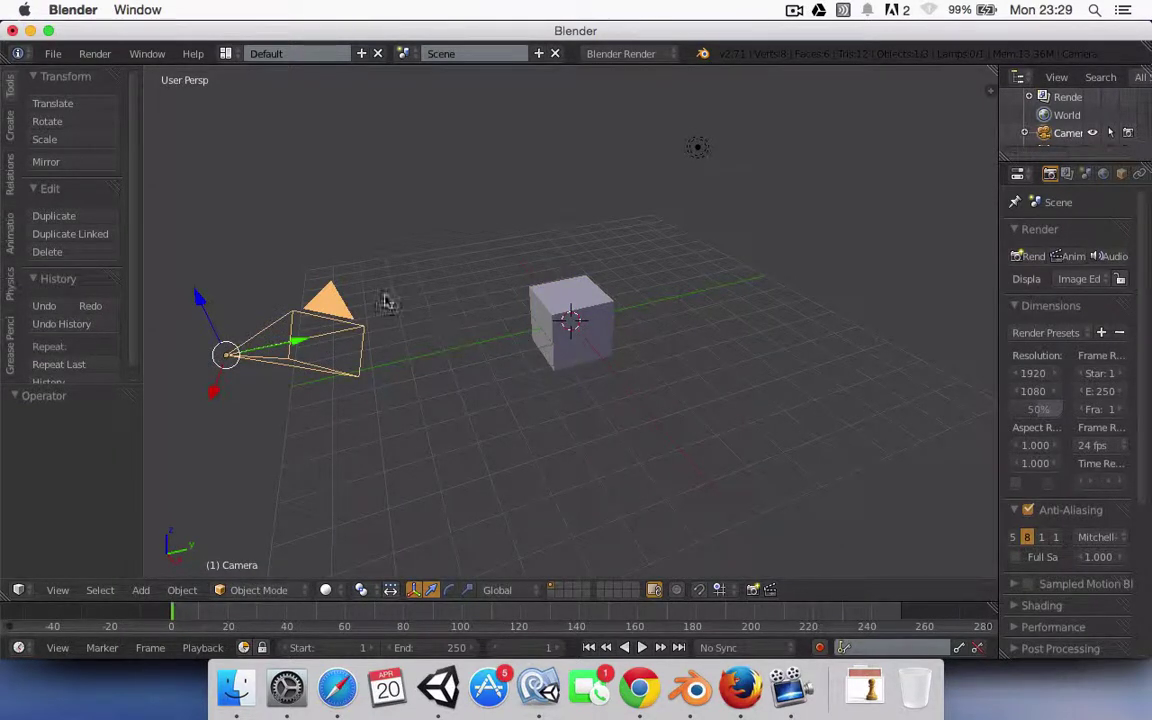
Delete the camera, the lamp and the cube.
{"action": "key", "text": "x"}
{"action": "left_click", "coordinate": [335, 322]}
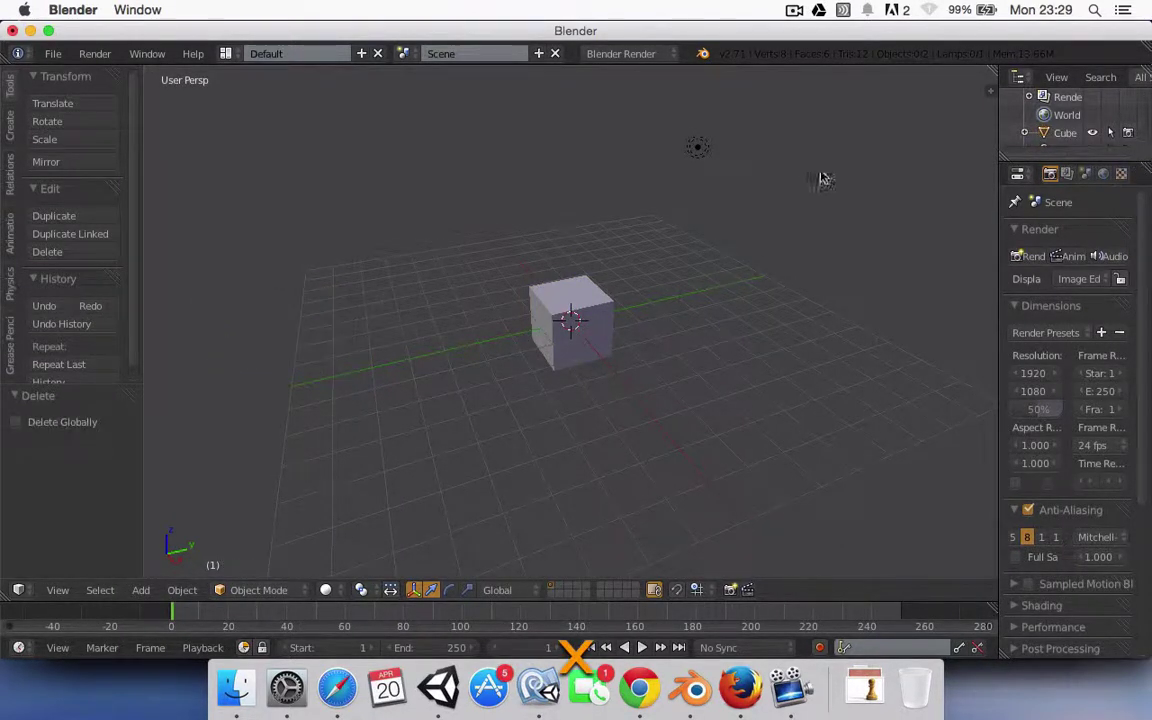
{"action": "right_click", "coordinate": [699, 147]}
{"action": "key", "text": "x"}
{"action": "left_click", "coordinate": [705, 163]}
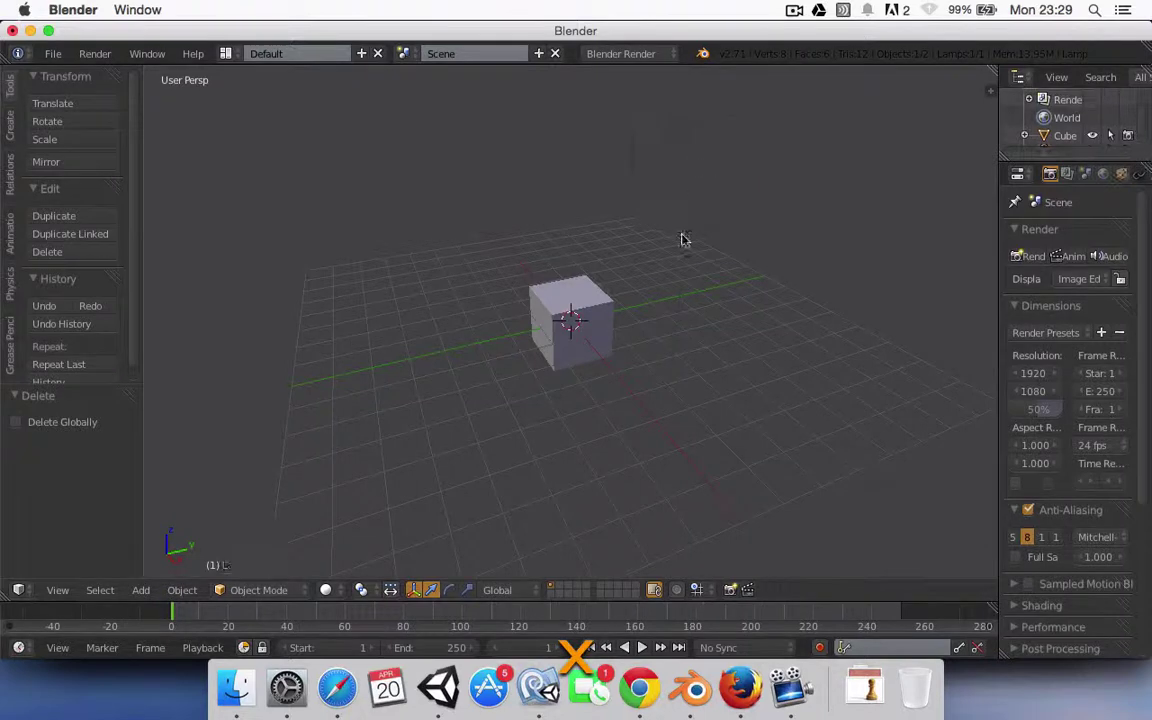
{"action": "right_click", "coordinate": [592, 308]}
{"action": "key", "text": "x"}
{"action": "left_click", "coordinate": [593, 308]}
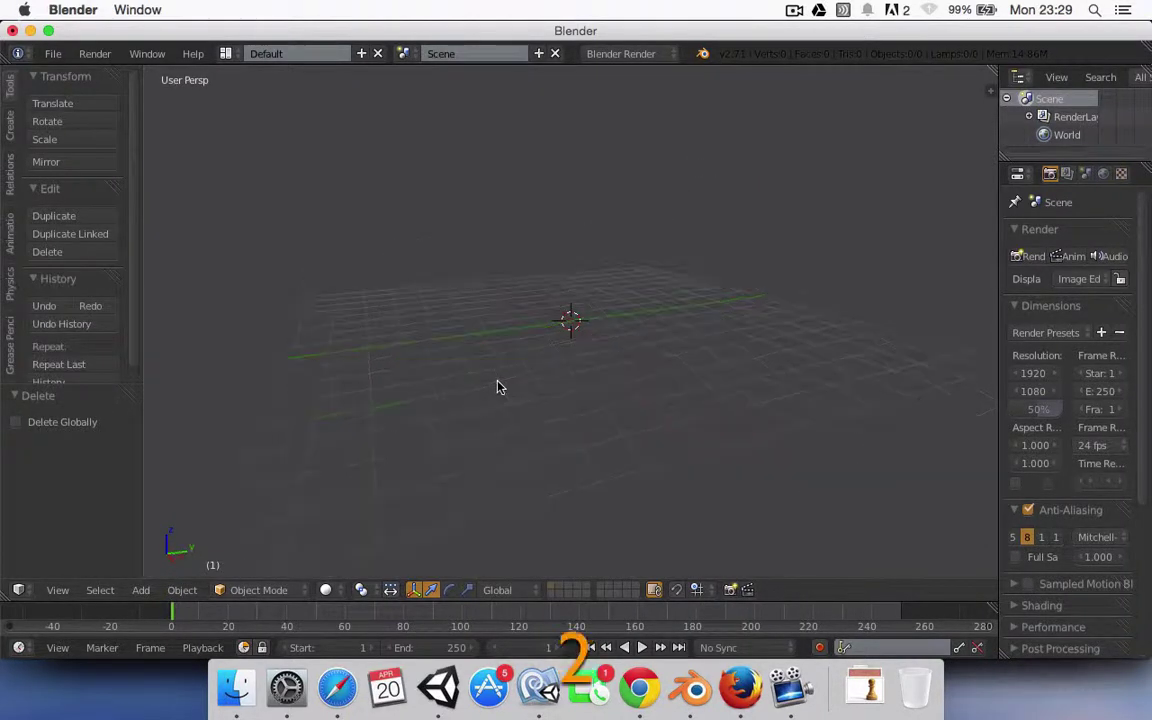
Switch to front orthographic view.
{"action": "scroll", "coordinate": [510, 415], "scroll_direction": "down", "scroll_amount": 3}
{"action": "key", "text": "KP_1"}
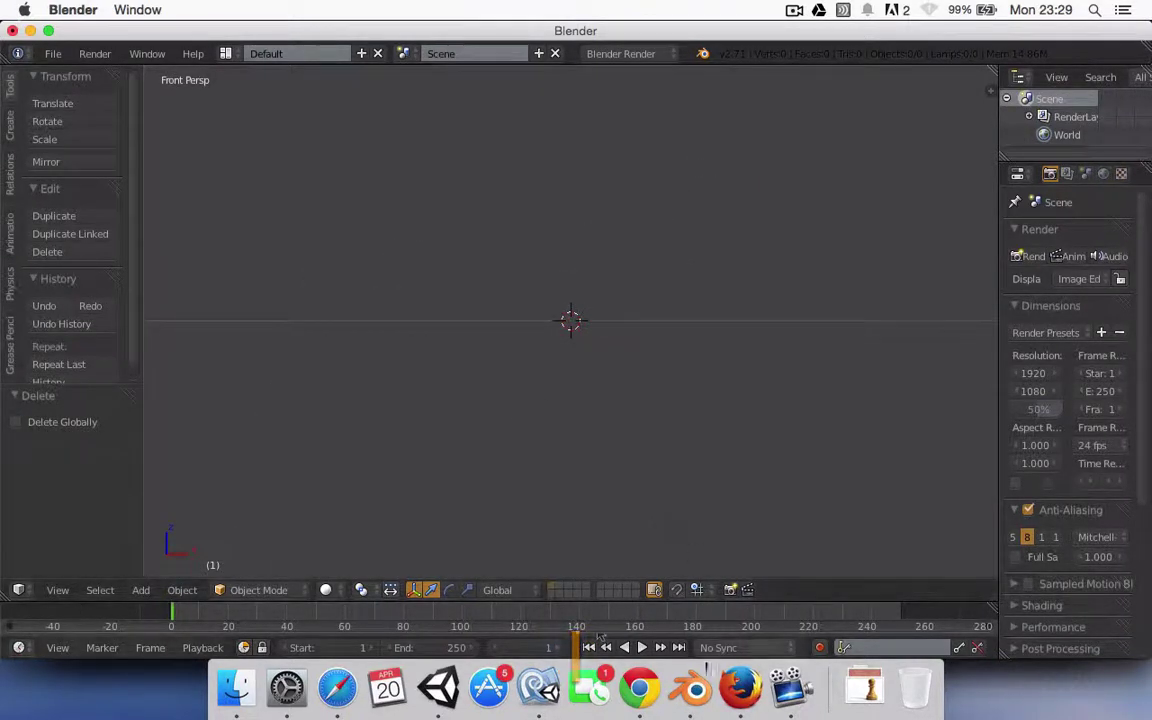
{"action": "key", "text": "KP_5"}
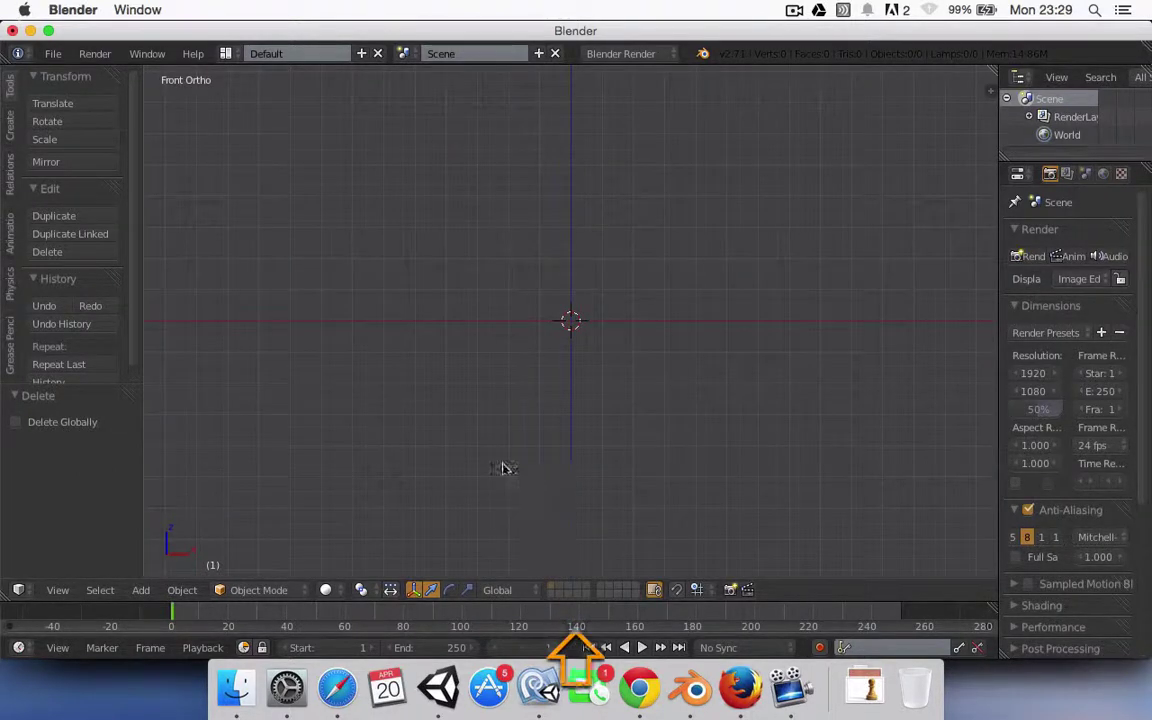
Add an 8-vertex circle mesh at the origin and show the properties sidebar.
{"action": "key", "text": "shift+a"}
{"action": "mouse_move", "coordinate": [573, 390]}
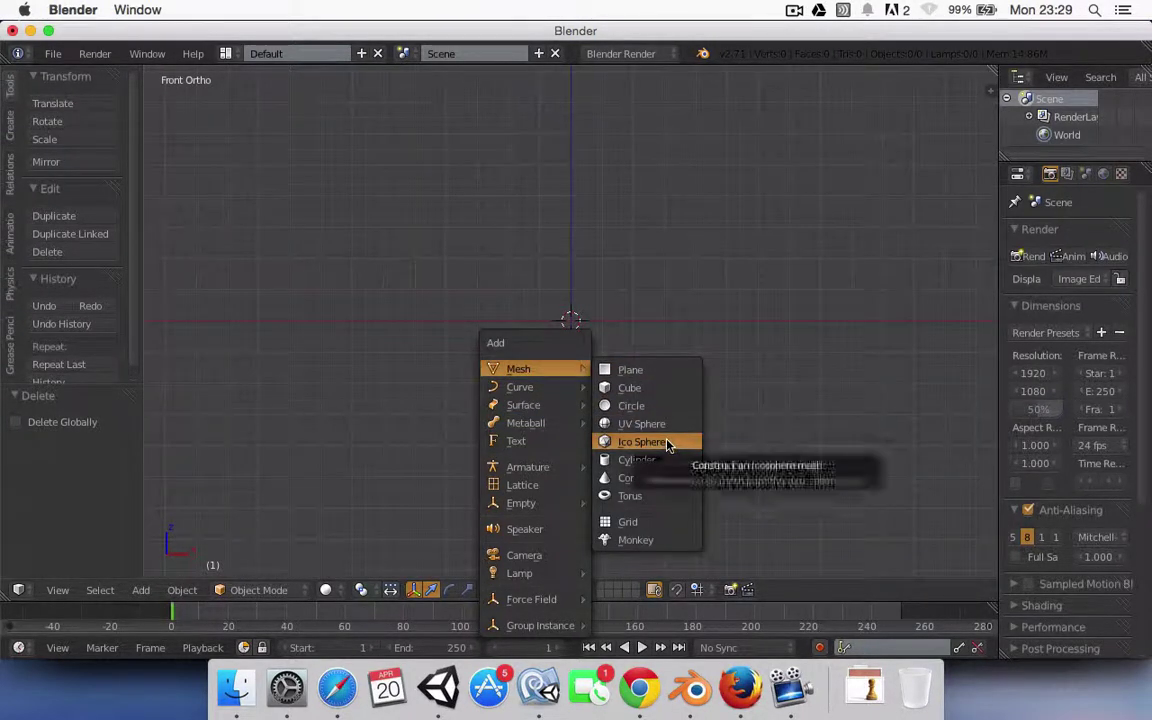
{"action": "left_click", "coordinate": [672, 406]}
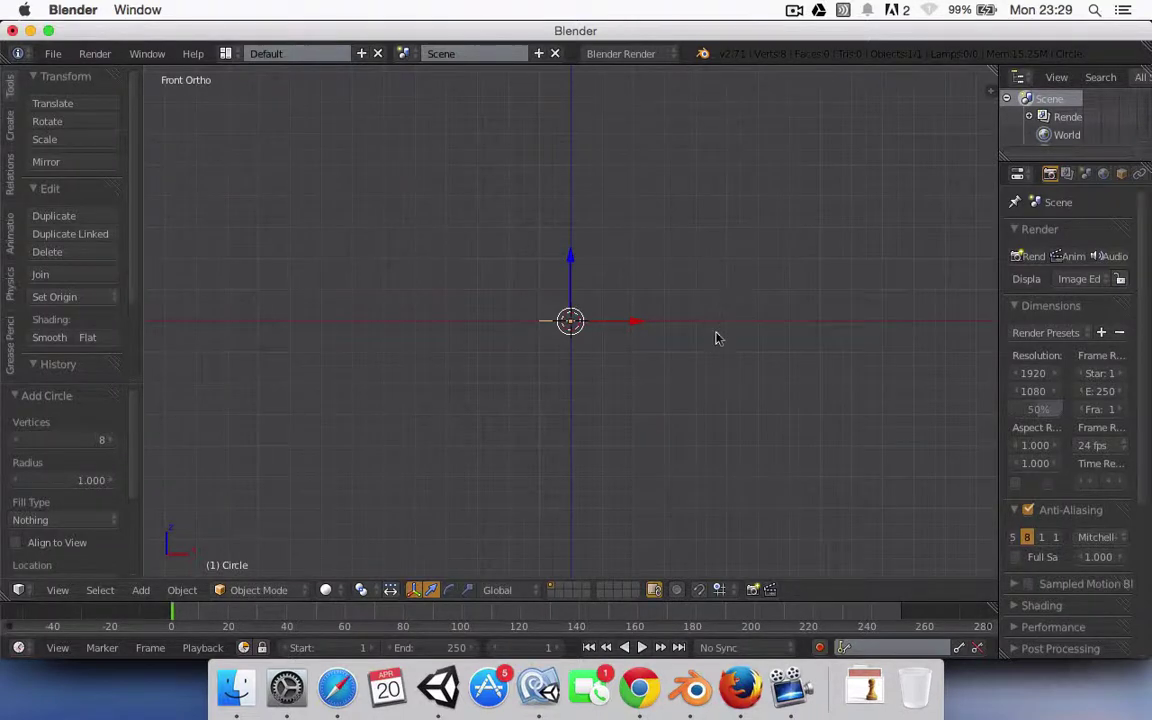
{"action": "key", "text": "n"}
{"action": "scroll", "coordinate": [918, 465], "scroll_direction": "down", "scroll_amount": 5}
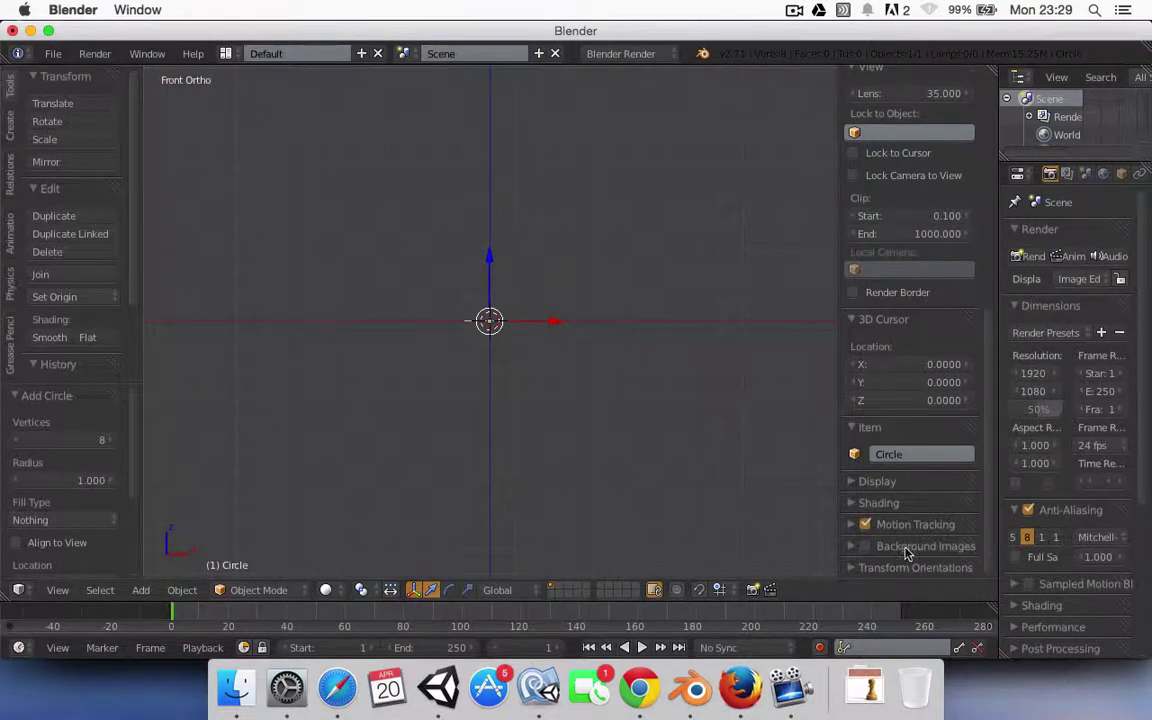
Enable Background Images and load nlGWnki.jpg from Downloads as the background.
{"action": "left_click", "coordinate": [849, 549]}
{"action": "scroll", "coordinate": [870, 545], "scroll_direction": "down", "scroll_amount": 1}
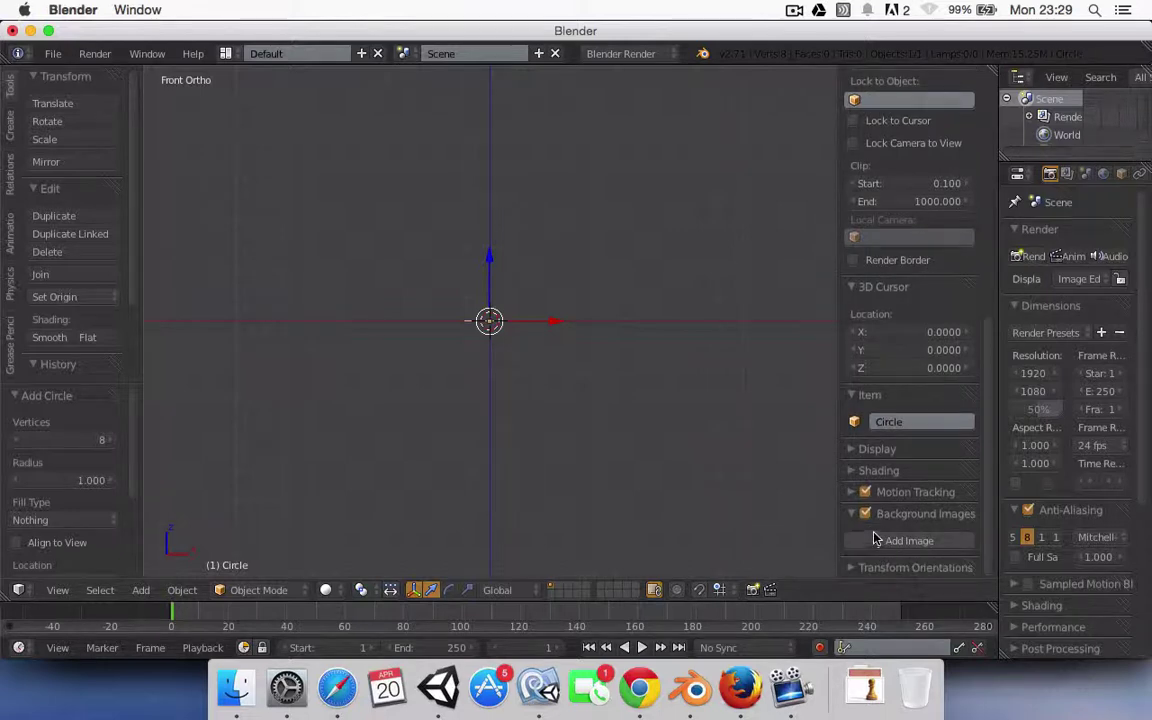
{"action": "left_click", "coordinate": [945, 541]}
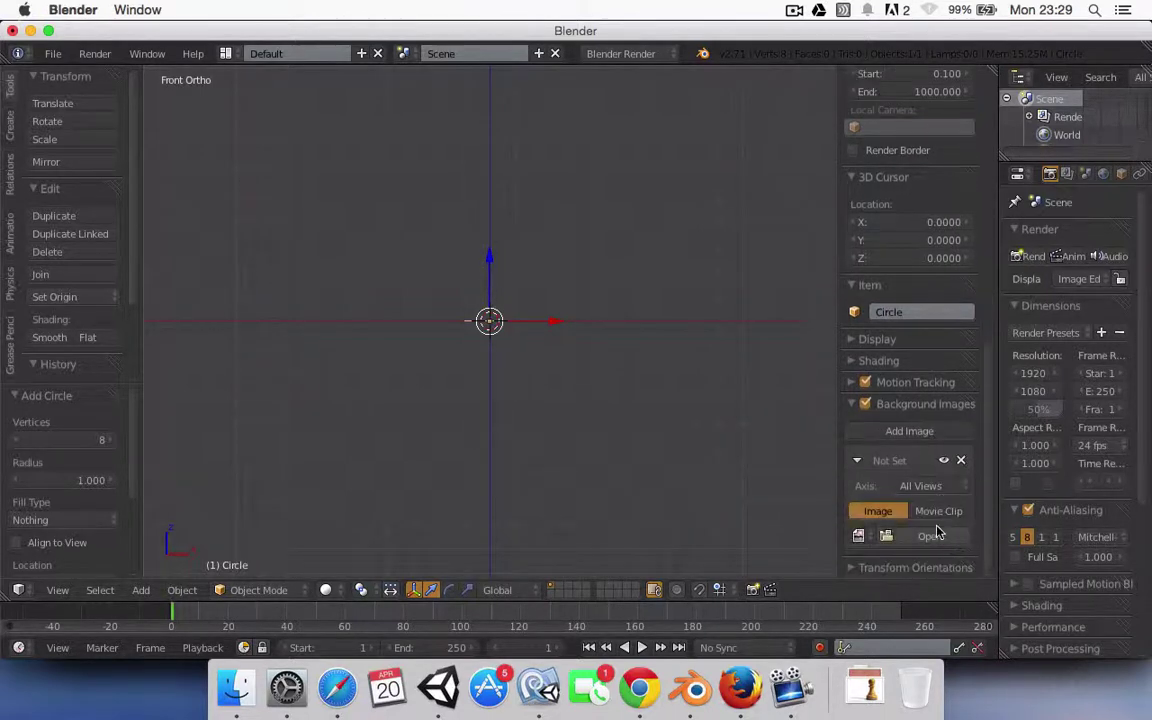
{"action": "left_click", "coordinate": [940, 537]}
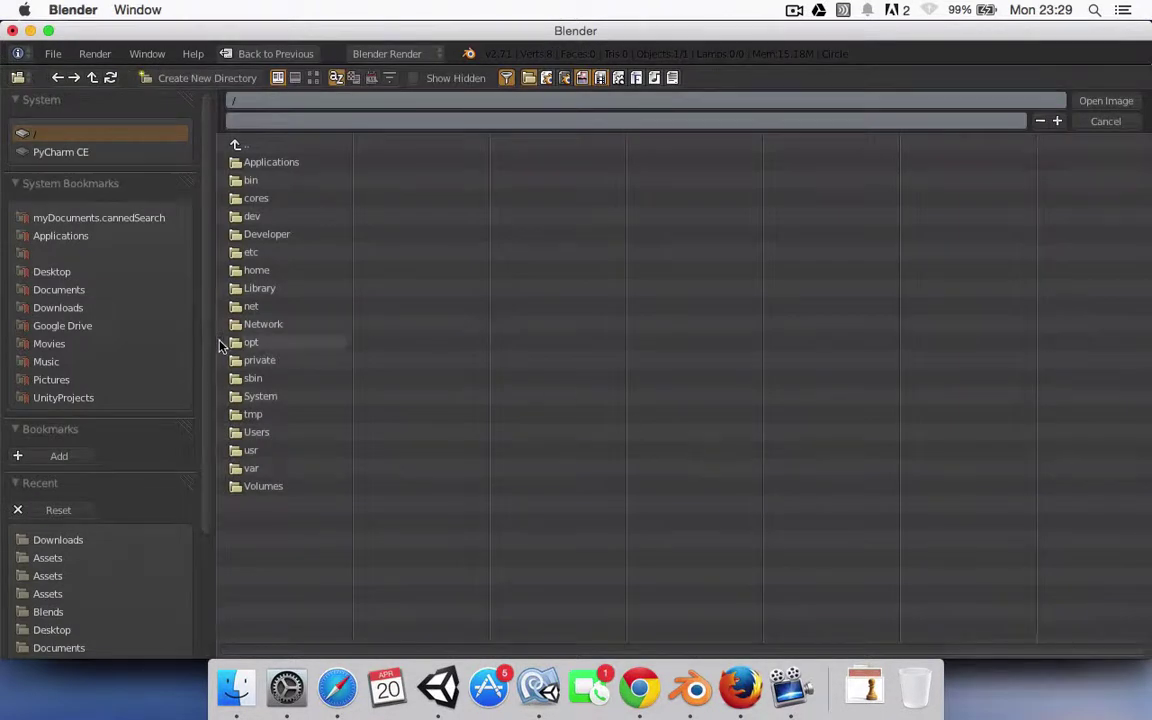
{"action": "left_click", "coordinate": [58, 308]}
{"action": "left_click", "coordinate": [866, 687]}
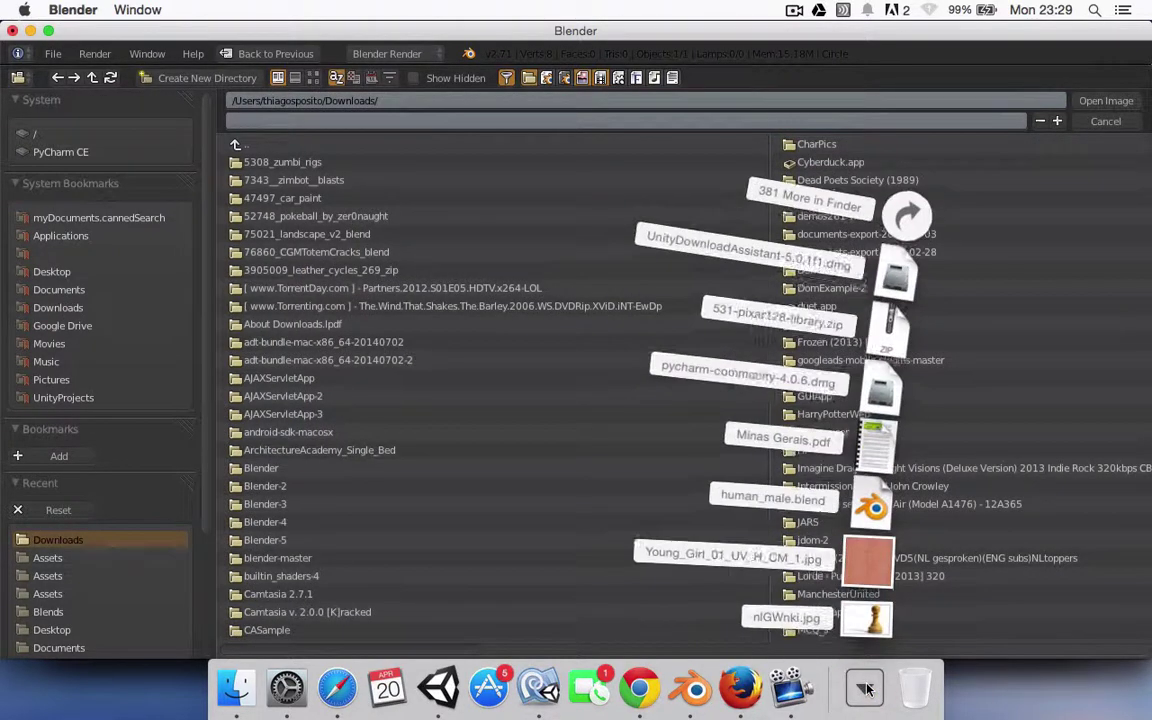
{"action": "left_click", "coordinate": [866, 687]}
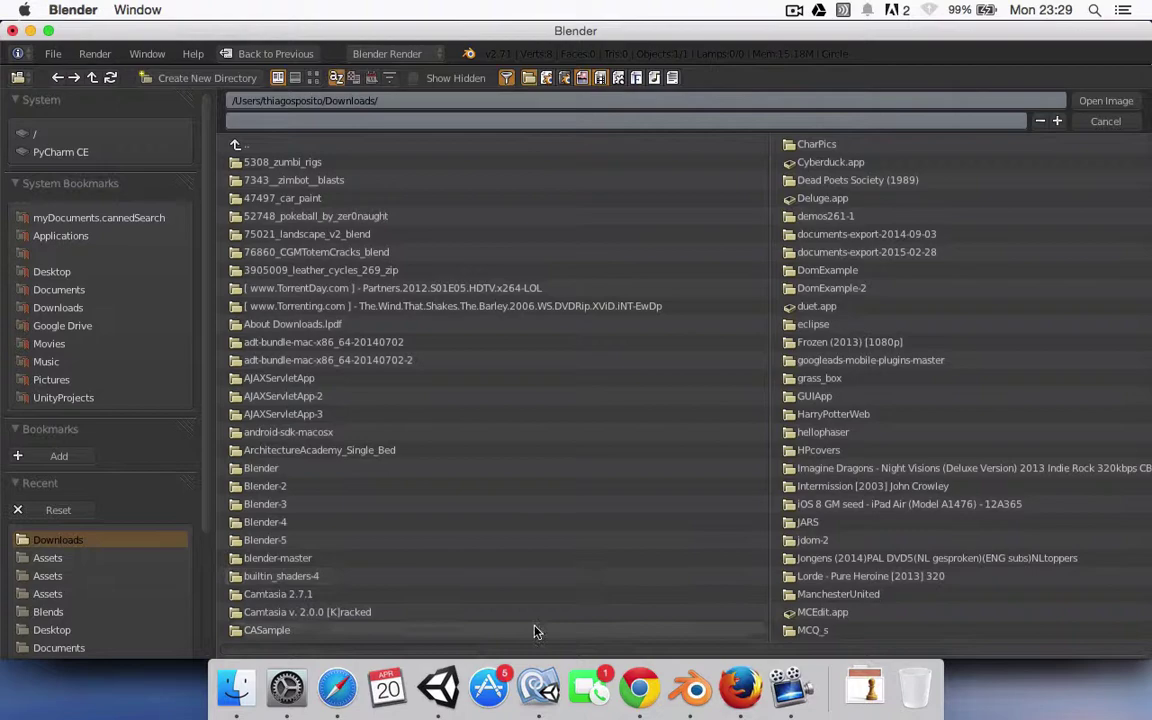
{"action": "left_click_drag", "start_coordinate": [453, 650], "coordinate": [948, 655]}
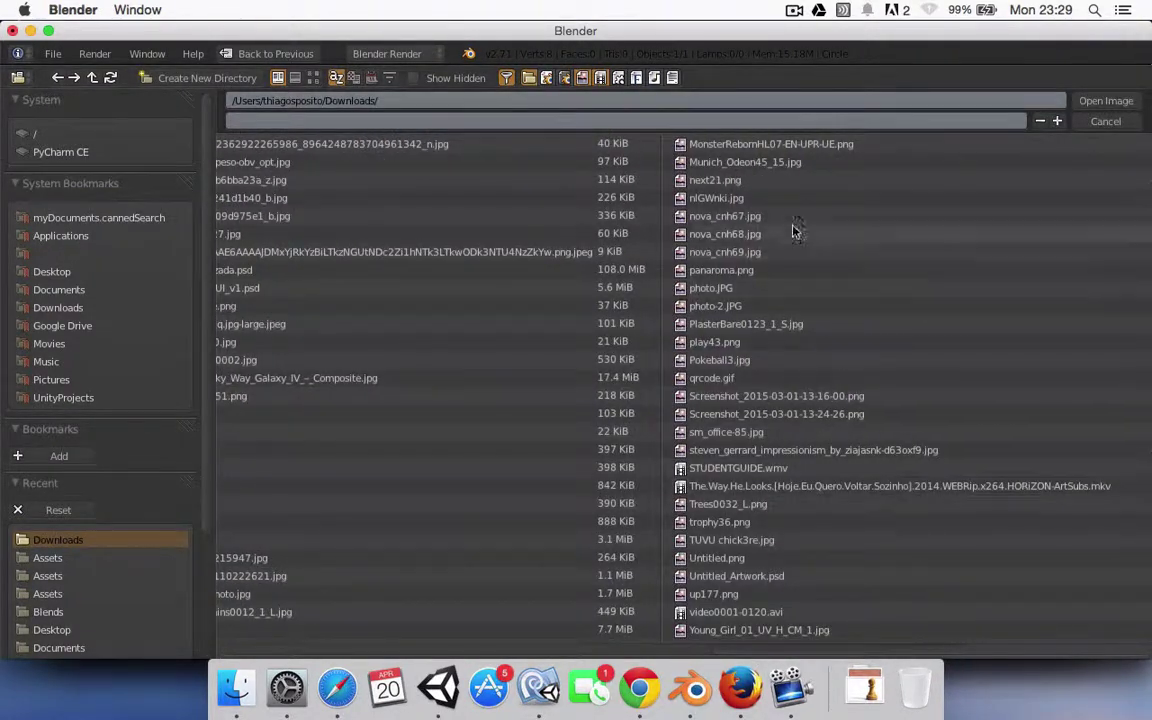
{"action": "double_click", "coordinate": [728, 199]}
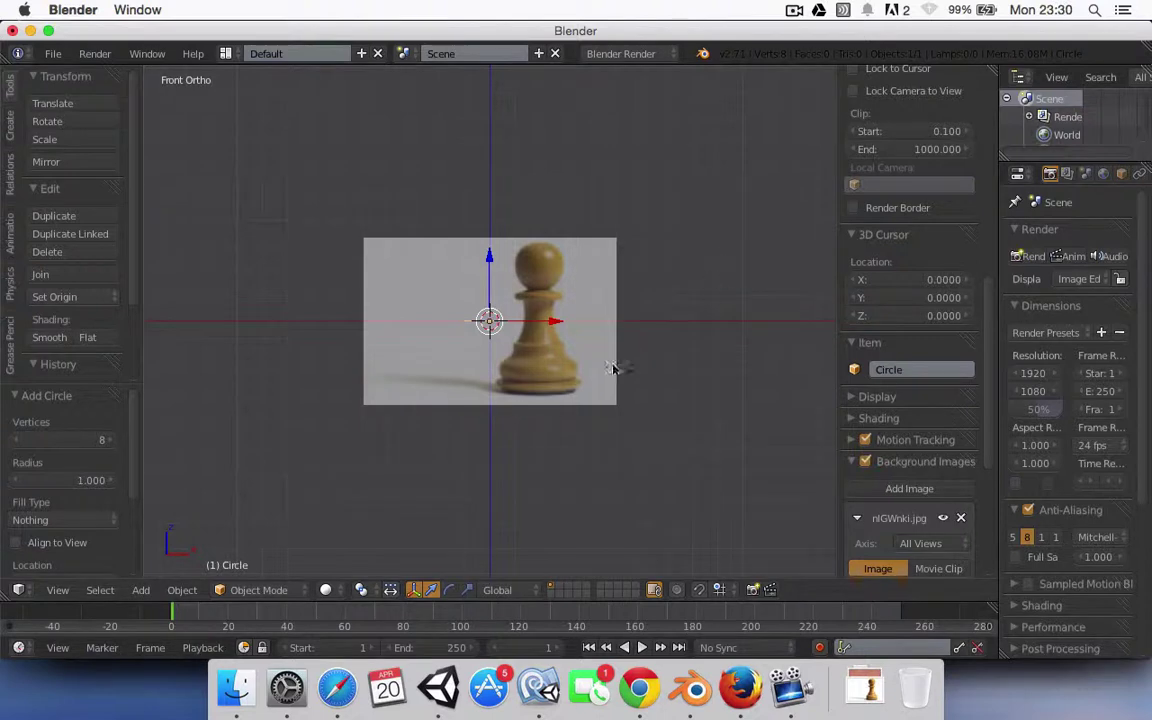
Offset the pawn image to X -2.000, Y 3.800 so its base meets the circle.
{"action": "scroll", "coordinate": [905, 551], "scroll_direction": "down", "scroll_amount": 6}
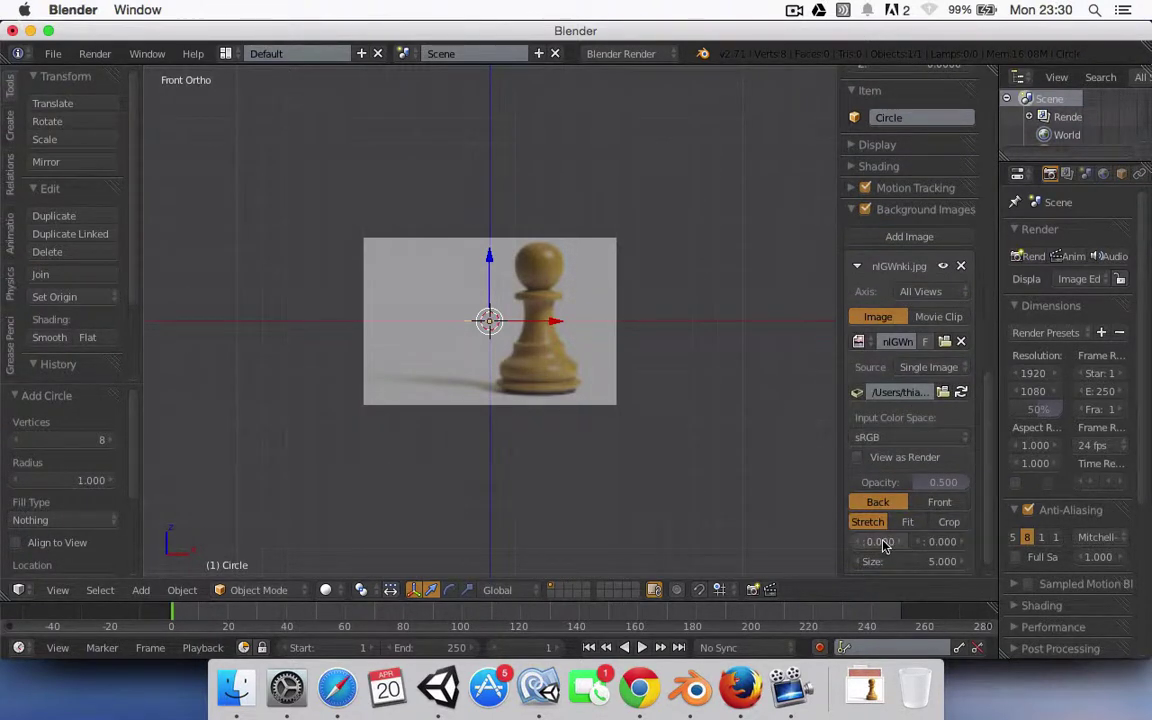
{"action": "left_click_drag", "start_coordinate": [884, 545], "coordinate": [801, 545]}
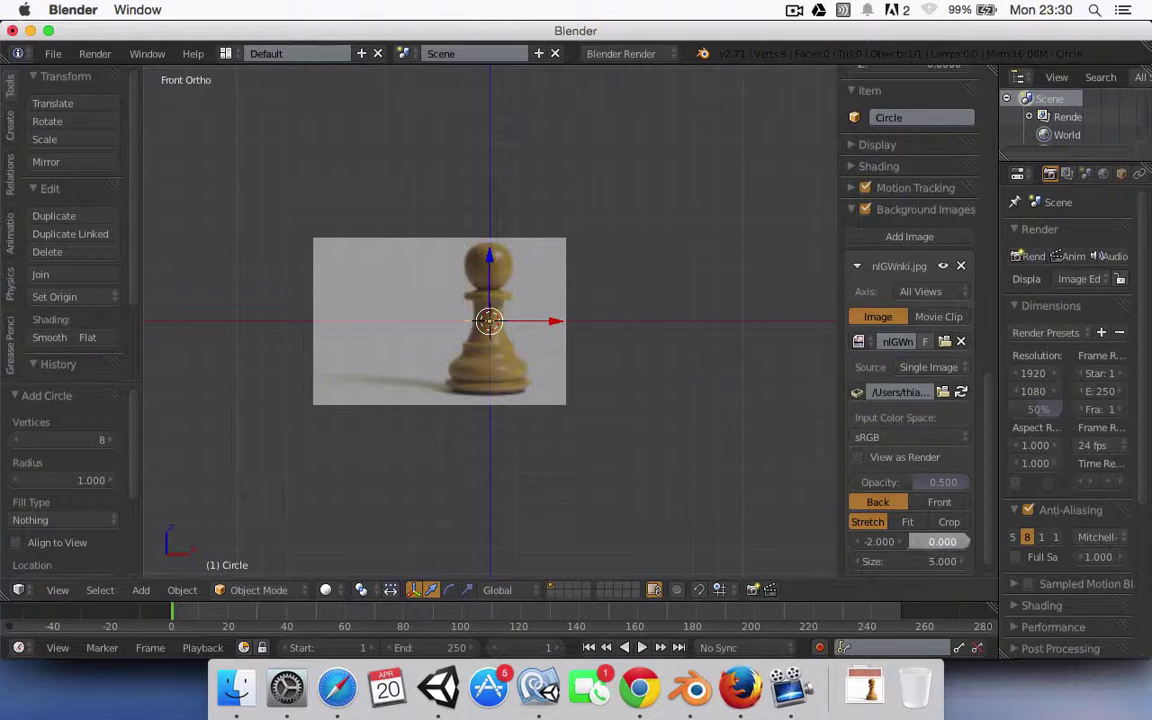
{"action": "mouse_move", "coordinate": [940, 541]}
{"action": "left_mouse_down"}
{"action": "mouse_move", "coordinate": [1083, 541]}
{"action": "mouse_move", "coordinate": [921, 545]}
{"action": "left_mouse_up"}
{"action": "scroll", "coordinate": [508, 298], "scroll_direction": "up", "scroll_amount": 4}
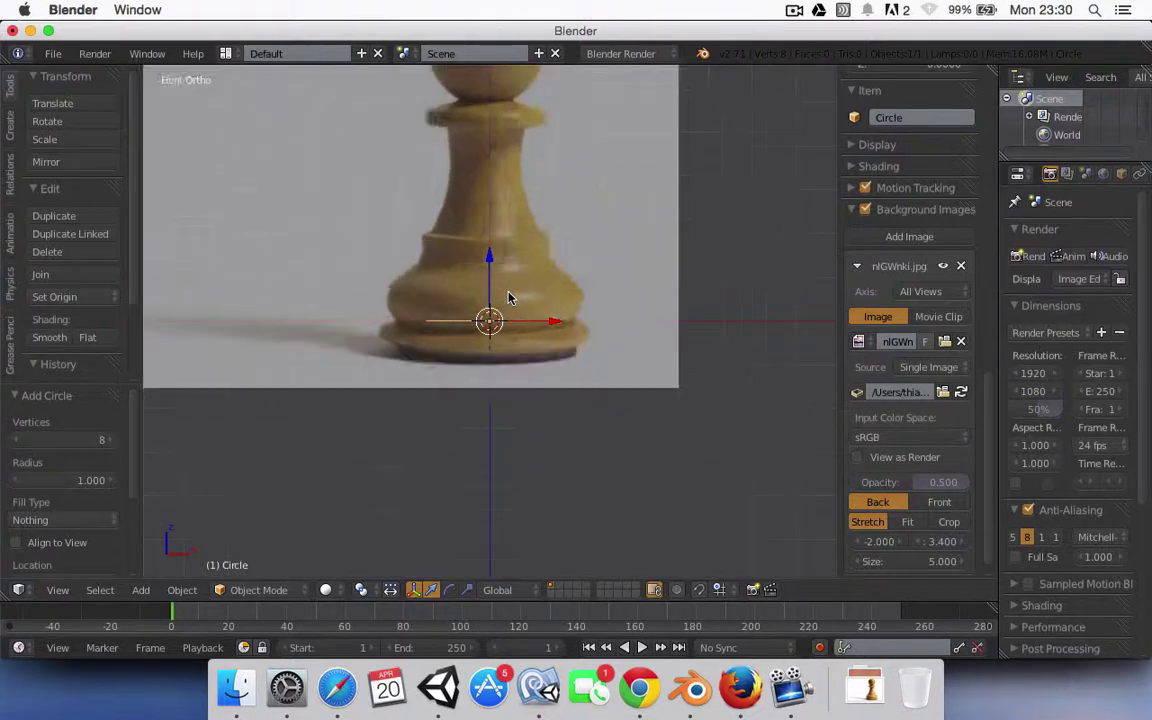
{"action": "scroll", "coordinate": [508, 298], "scroll_direction": "up", "scroll_amount": 2}
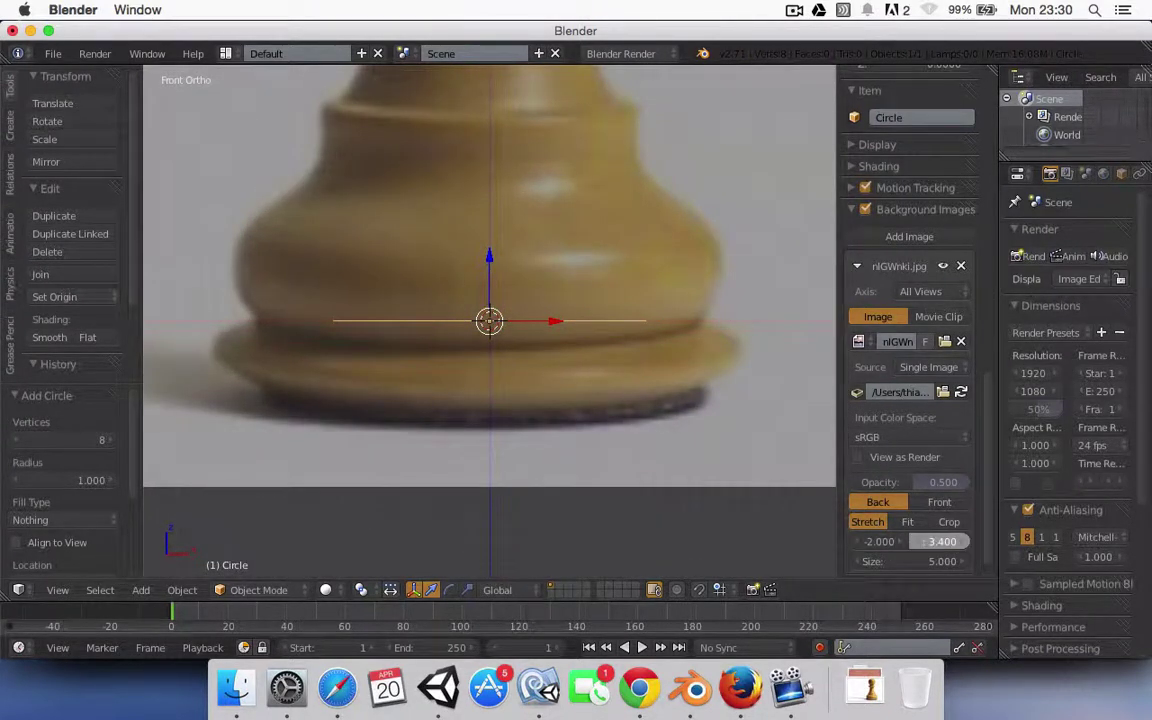
{"action": "left_click_drag", "start_coordinate": [928, 545], "coordinate": [962, 545]}
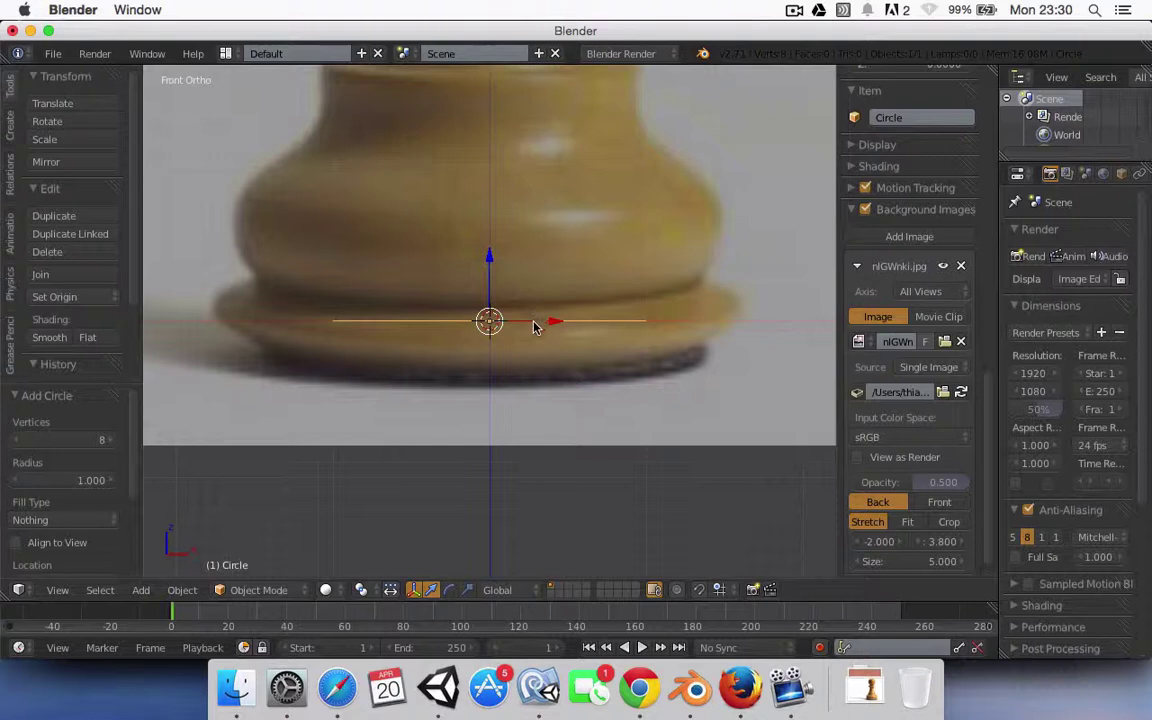
{"action": "middle_click_drag", "start_coordinate": [490, 295], "coordinate": [489, 321]}
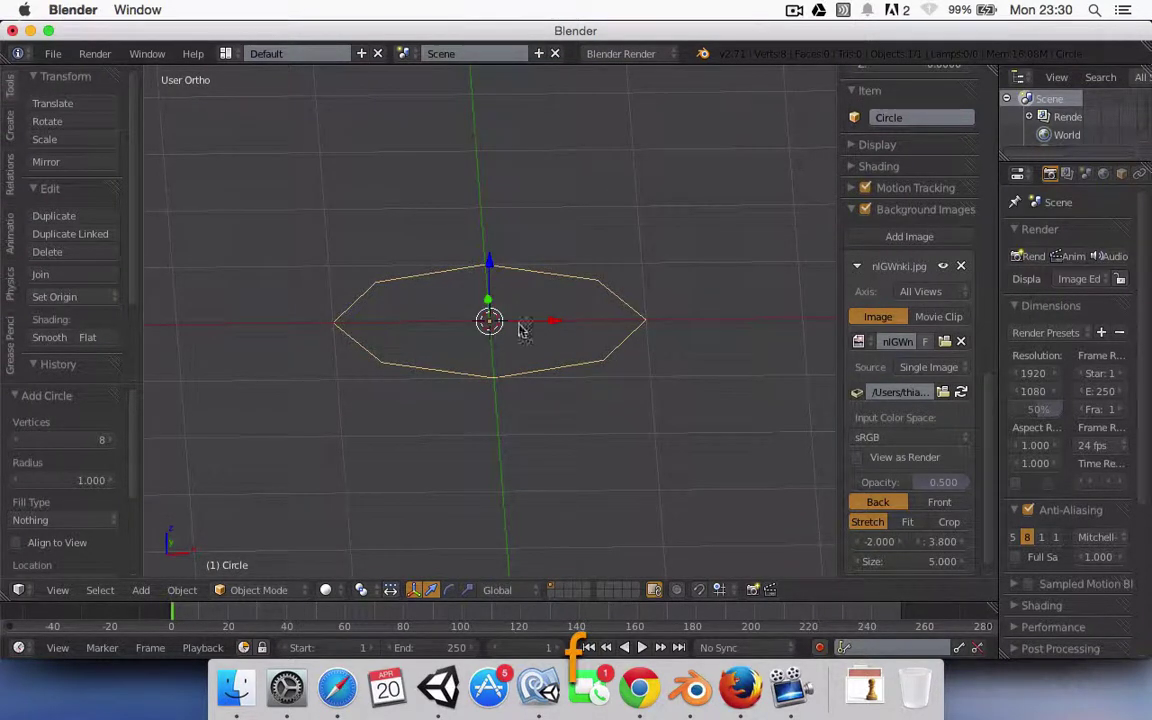
In Edit Mode, fill the circle with a face and return to front view.
{"action": "key", "text": "Tab"}
{"action": "key", "text": "f"}
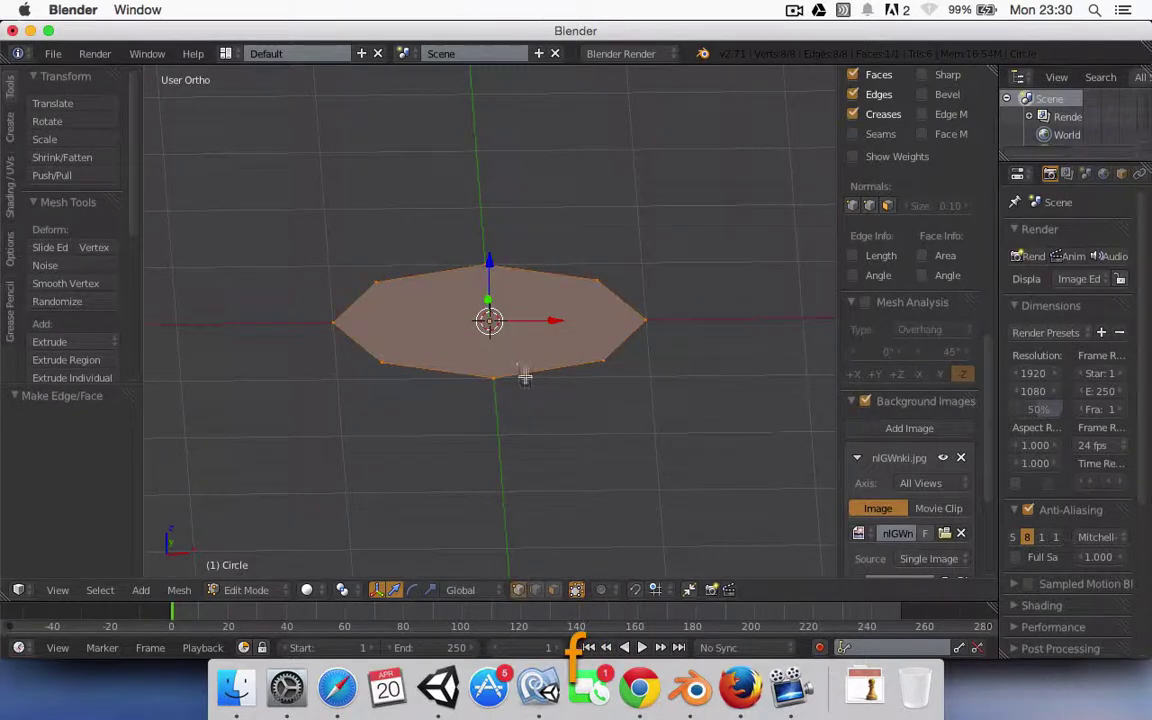
{"action": "left_click", "coordinate": [57, 590]}
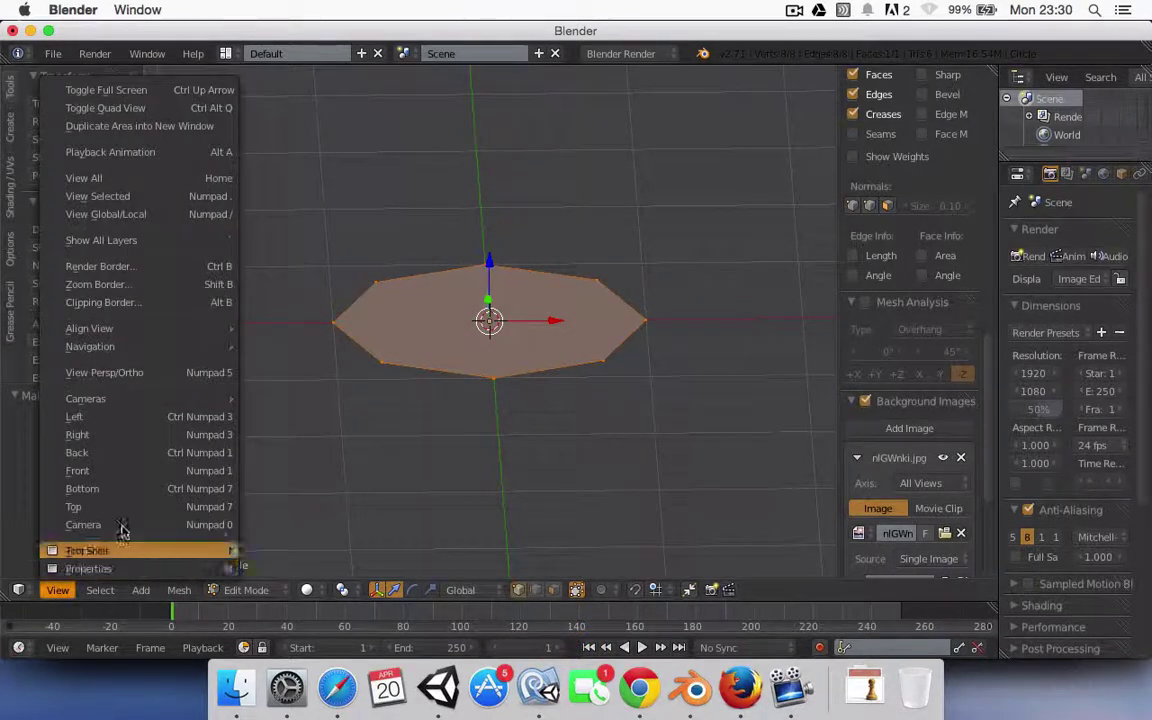
{"action": "left_click", "coordinate": [160, 470]}
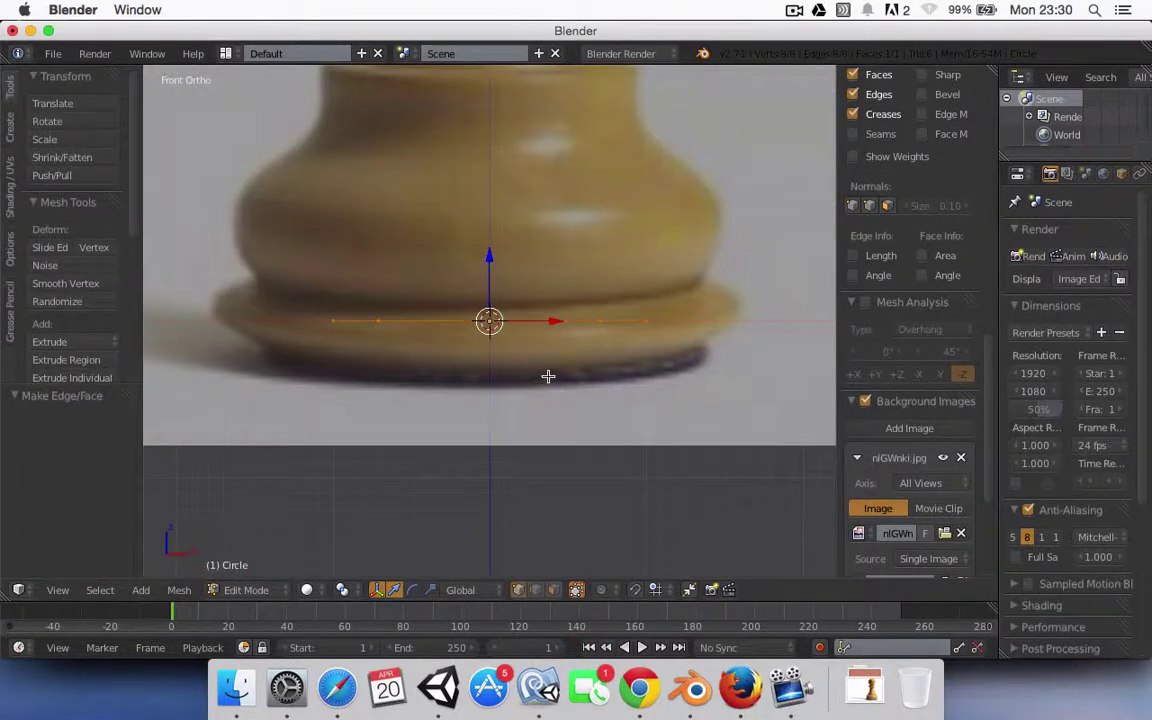
{"action": "key", "text": "e"}
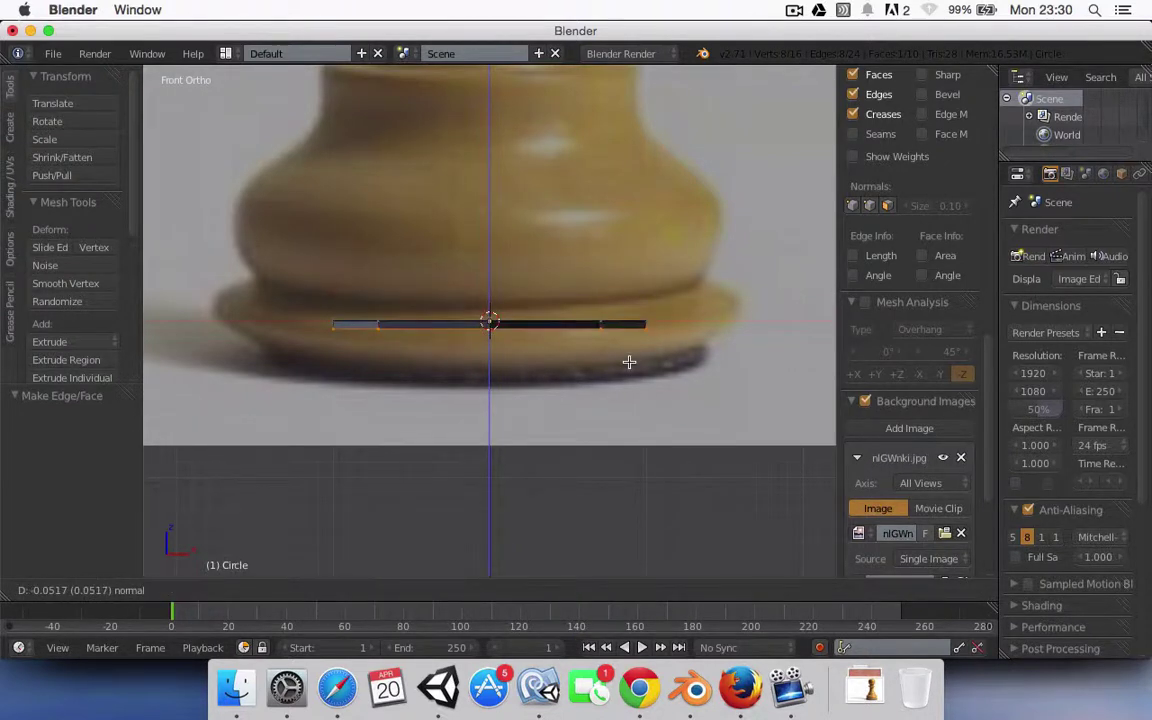
{"action": "right_click", "coordinate": [637, 336]}
{"action": "key", "text": "super+z"}
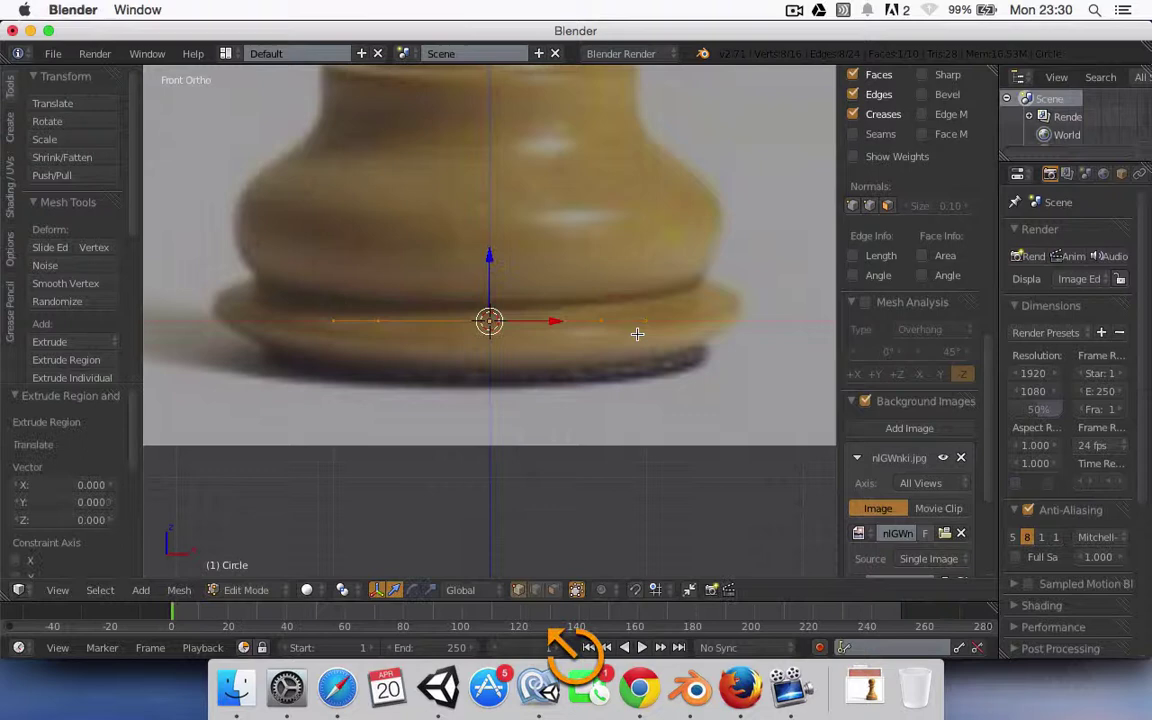
Widen the base circle, then extrude two rings, pulling one inward and widening the next.
{"action": "key", "text": "s"}
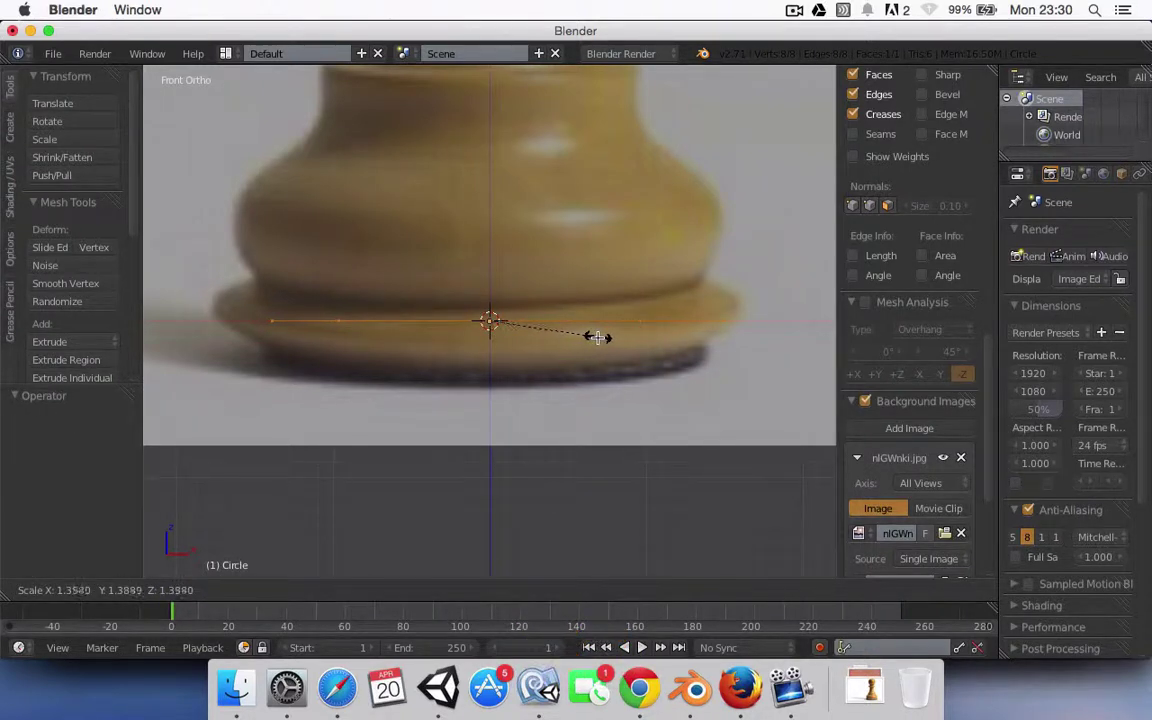
{"action": "left_click", "coordinate": [587, 337]}
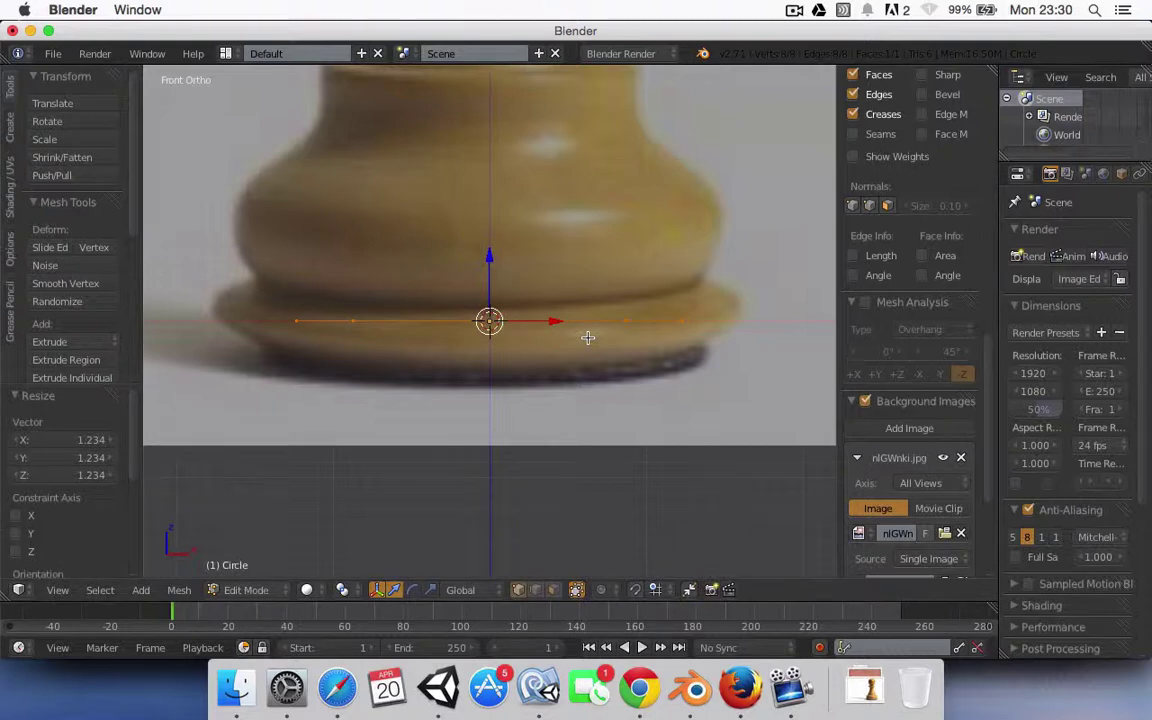
{"action": "key", "text": "e"}
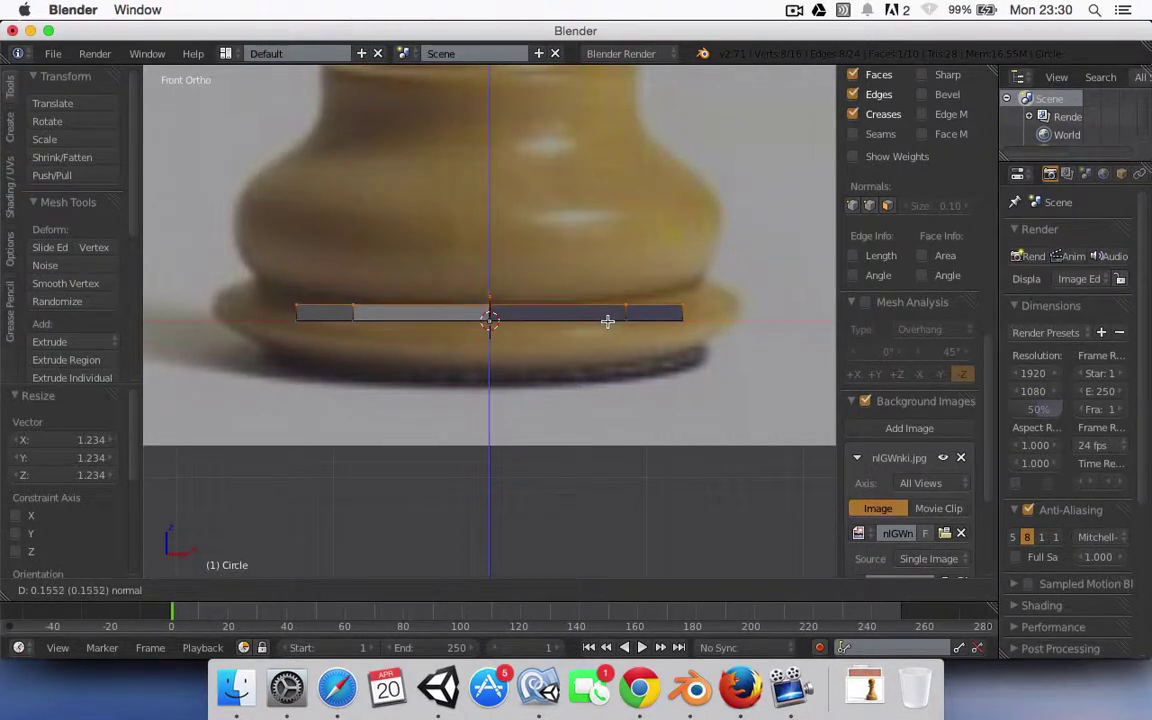
{"action": "left_click", "coordinate": [606, 321]}
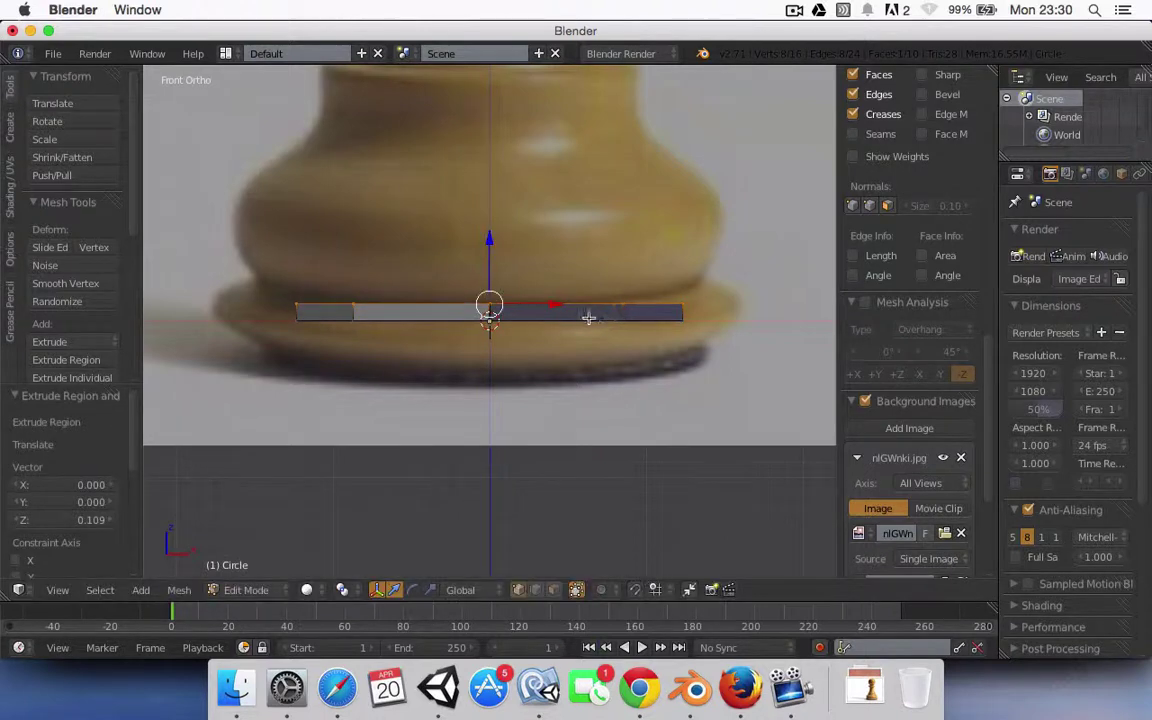
{"action": "key", "text": "s"}
{"action": "left_click", "coordinate": [570, 315]}
{"action": "key", "text": "e"}
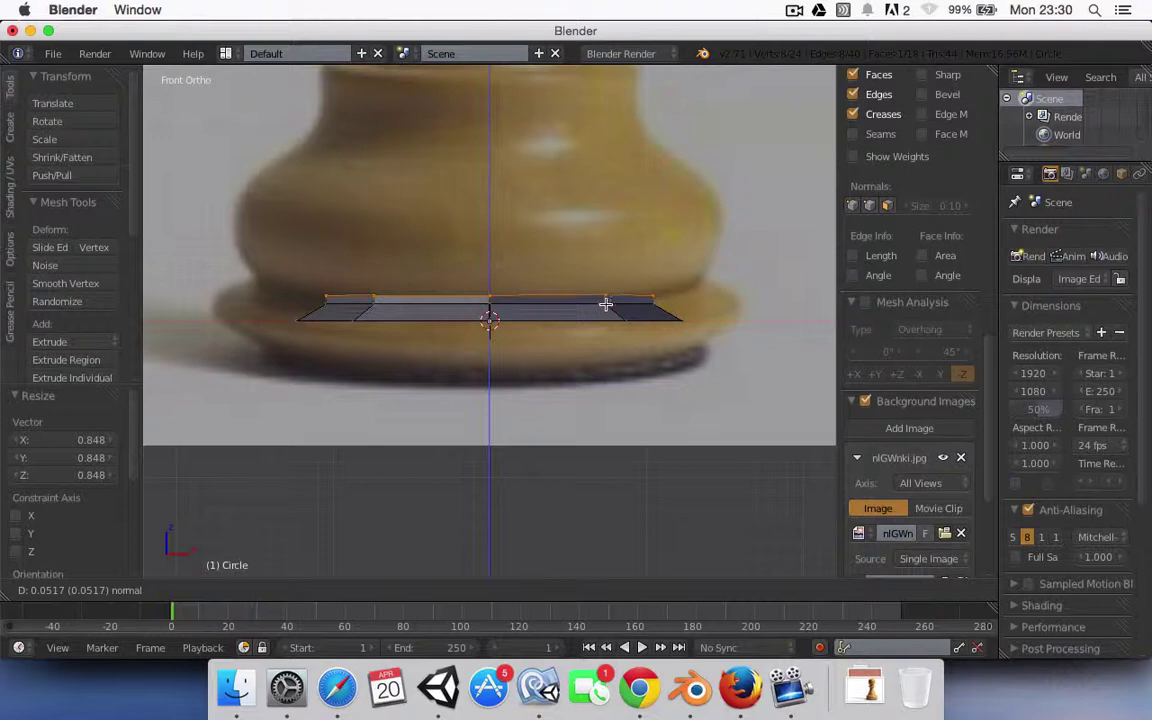
{"action": "left_click", "coordinate": [606, 304]}
{"action": "key", "text": "s"}
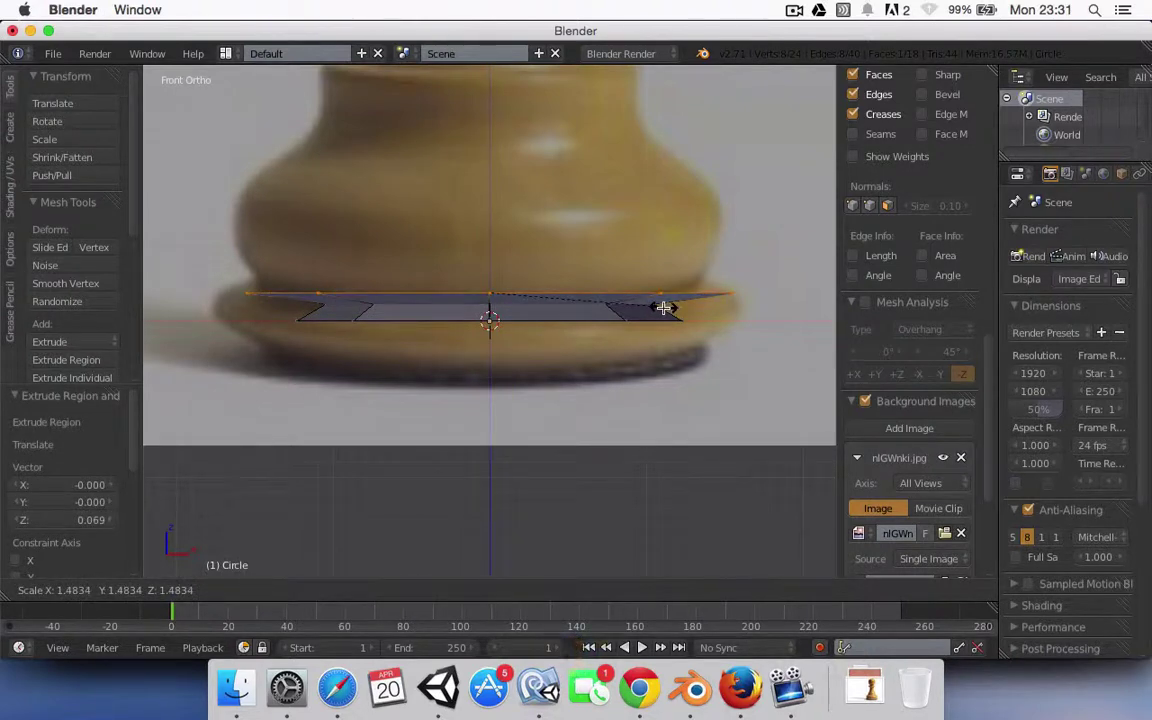
{"action": "left_click", "coordinate": [657, 308]}
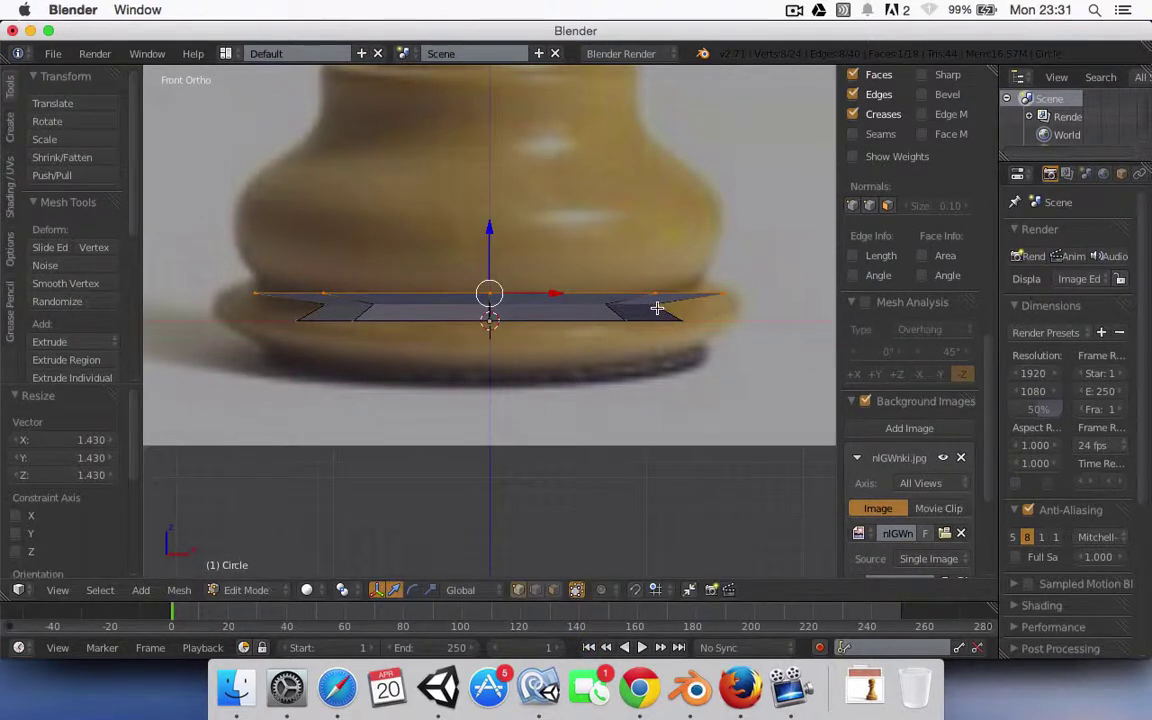
Extrude the base wall with a slightly wider top, plus two more upward bands.
{"action": "key", "text": "e"}
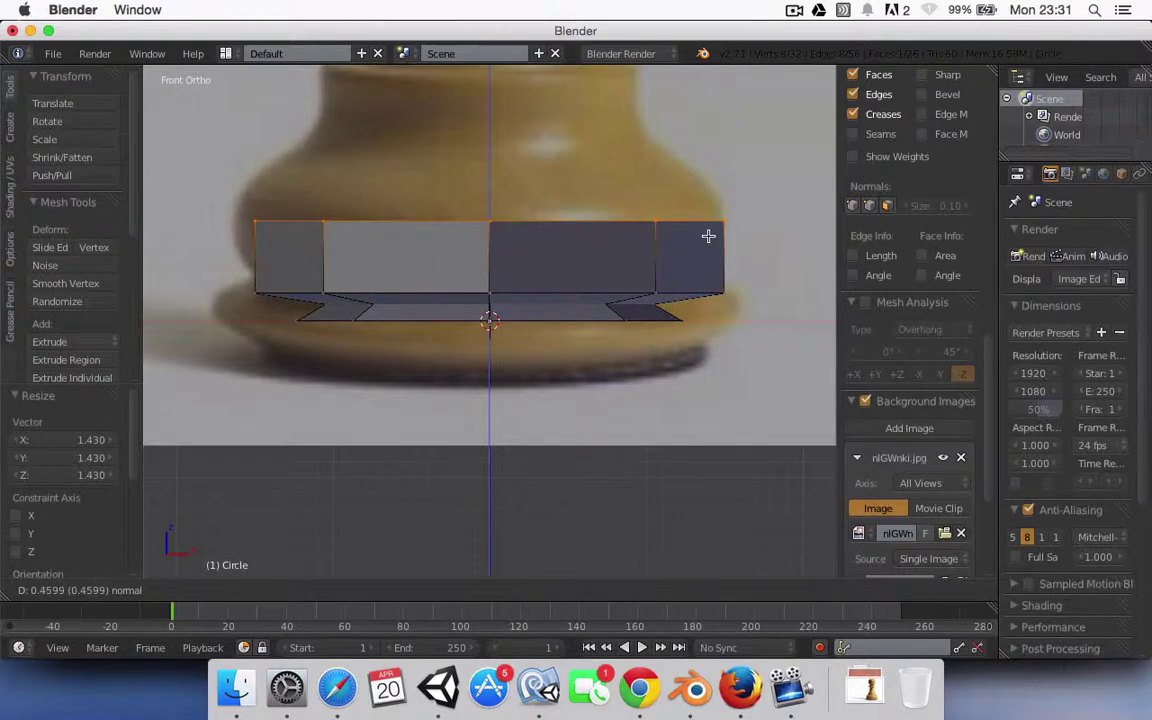
{"action": "left_click", "coordinate": [708, 254]}
{"action": "key", "text": "s"}
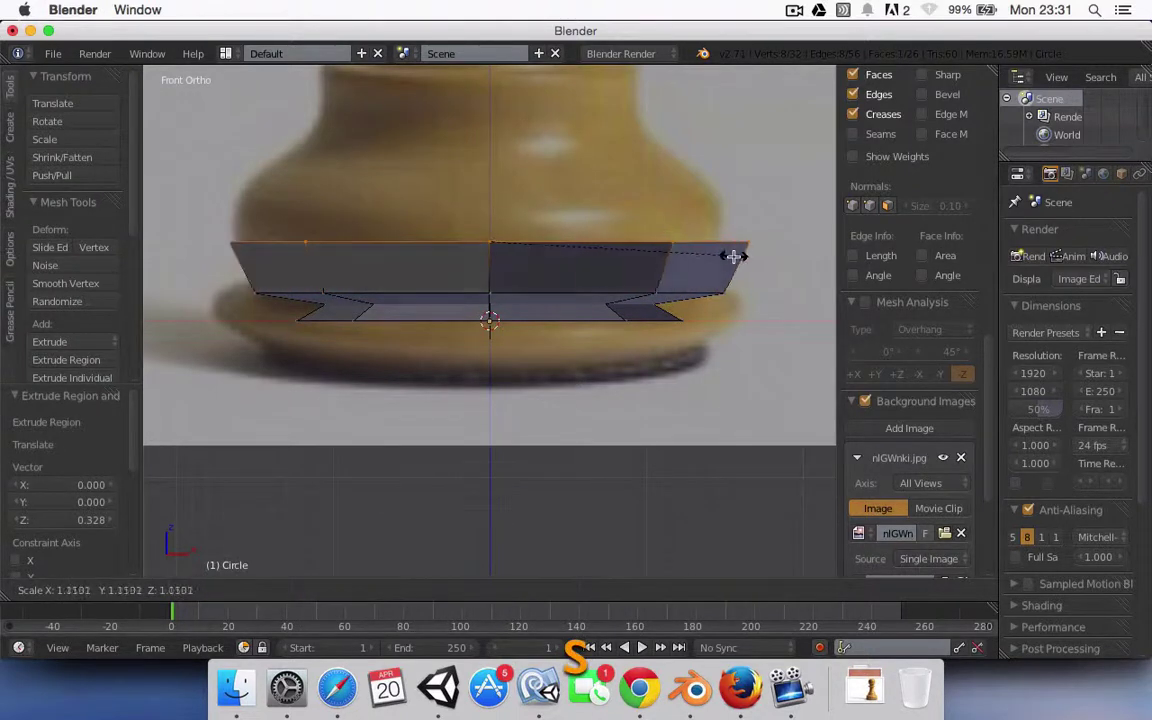
{"action": "left_click", "coordinate": [728, 257]}
{"action": "key", "text": "e"}
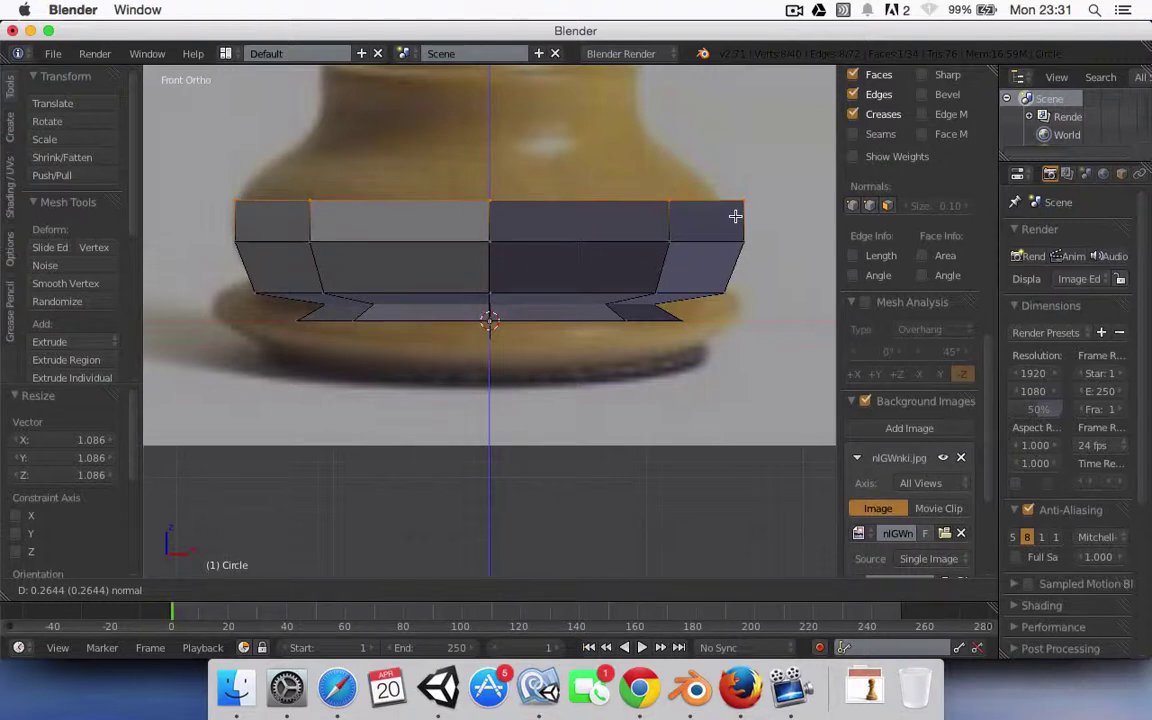
{"action": "left_click", "coordinate": [736, 216]}
{"action": "key", "text": "e"}
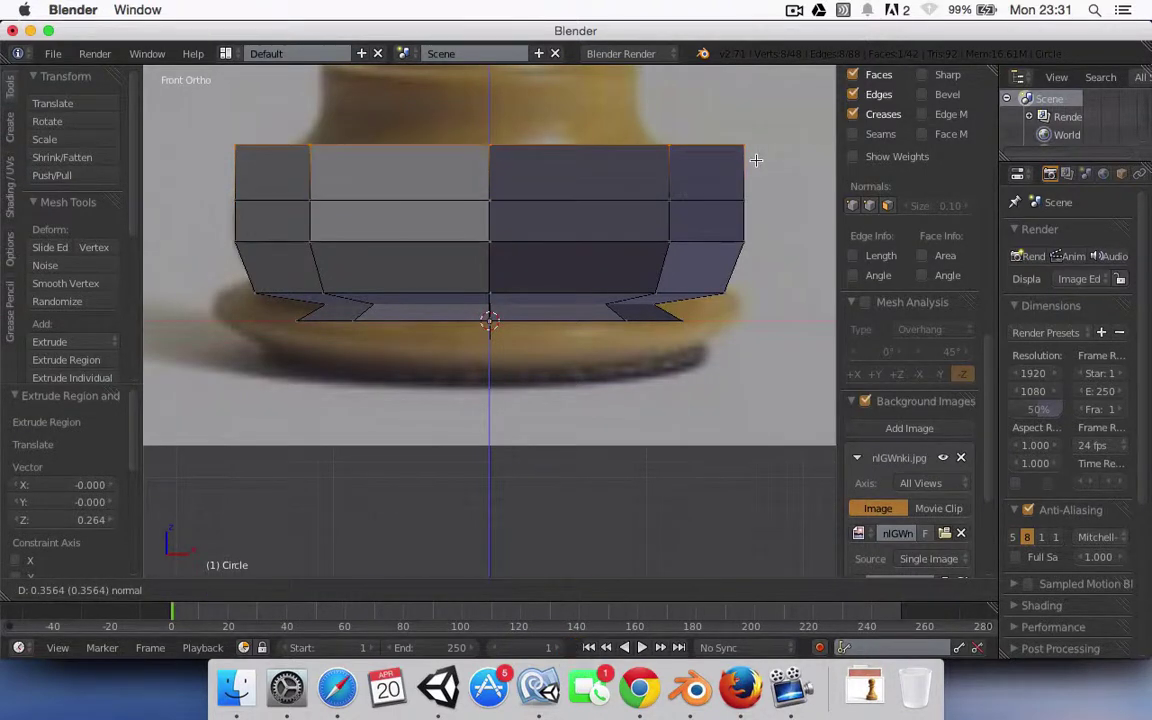
{"action": "left_click", "coordinate": [756, 160]}
Narrow the top ring, extrude once more and narrow it again.
{"action": "key", "text": "s"}
{"action": "left_click", "coordinate": [688, 162]}
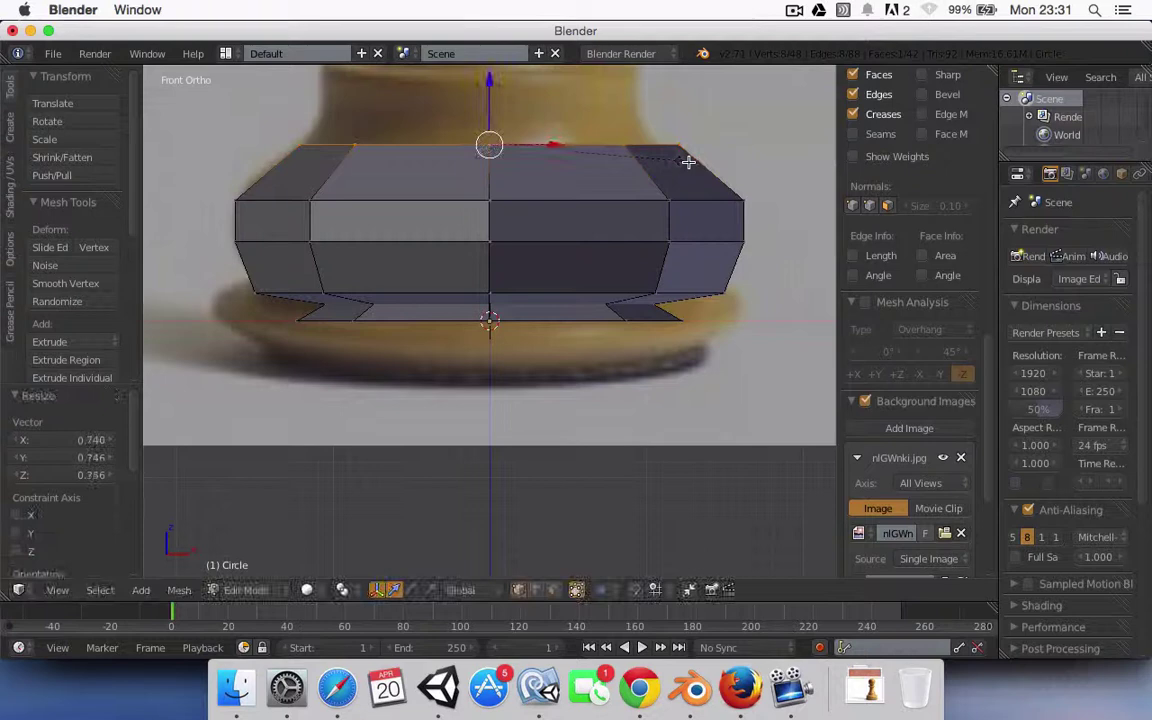
{"action": "key", "text": "e"}
{"action": "left_click", "coordinate": [684, 134]}
{"action": "key", "text": "s"}
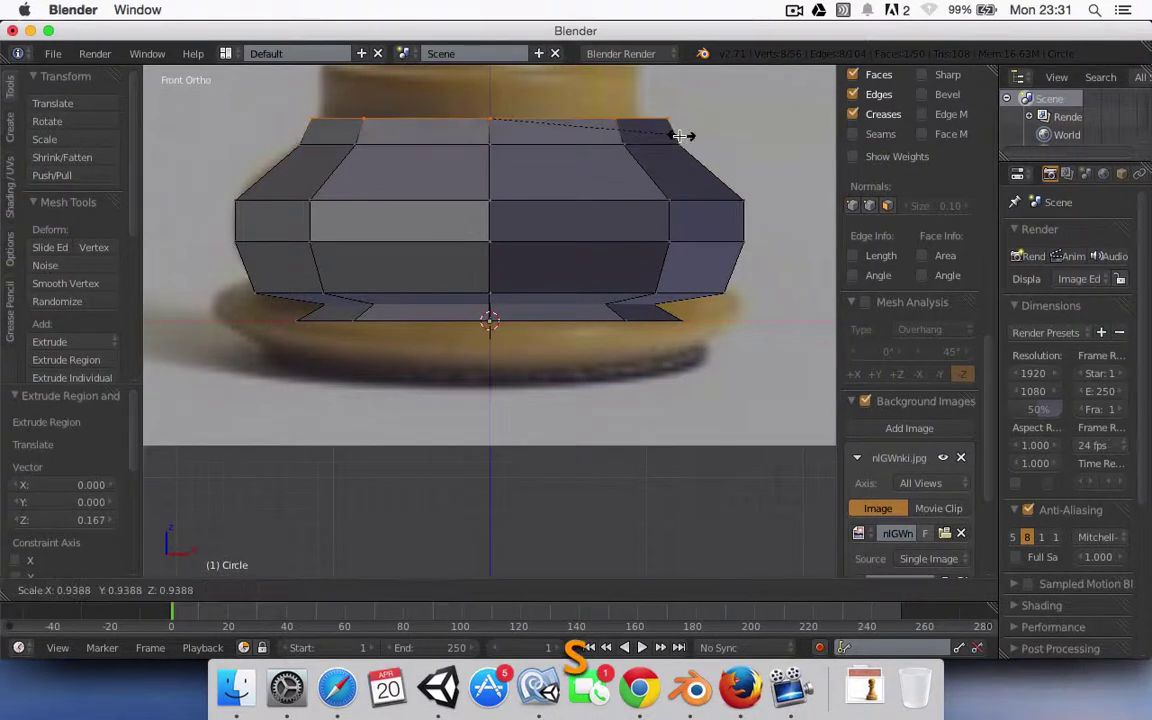
{"action": "left_click", "coordinate": [663, 129]}
Extrude a short collar, narrow its ring to 0.852 and lift it vertically.
{"action": "scroll", "coordinate": [684, 175], "scroll_direction": "up", "scroll_amount": 1, "text": "shift"}
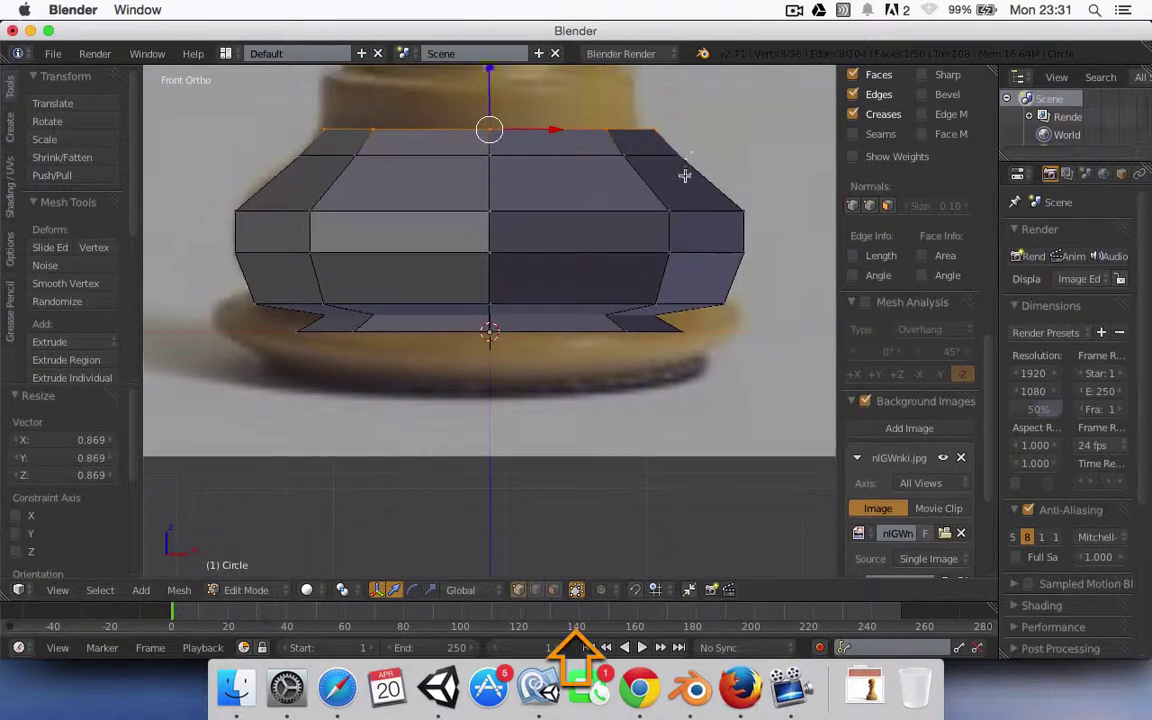
{"action": "scroll", "coordinate": [684, 175], "scroll_direction": "up", "scroll_amount": 5, "text": "shift"}
{"action": "key", "text": "e"}
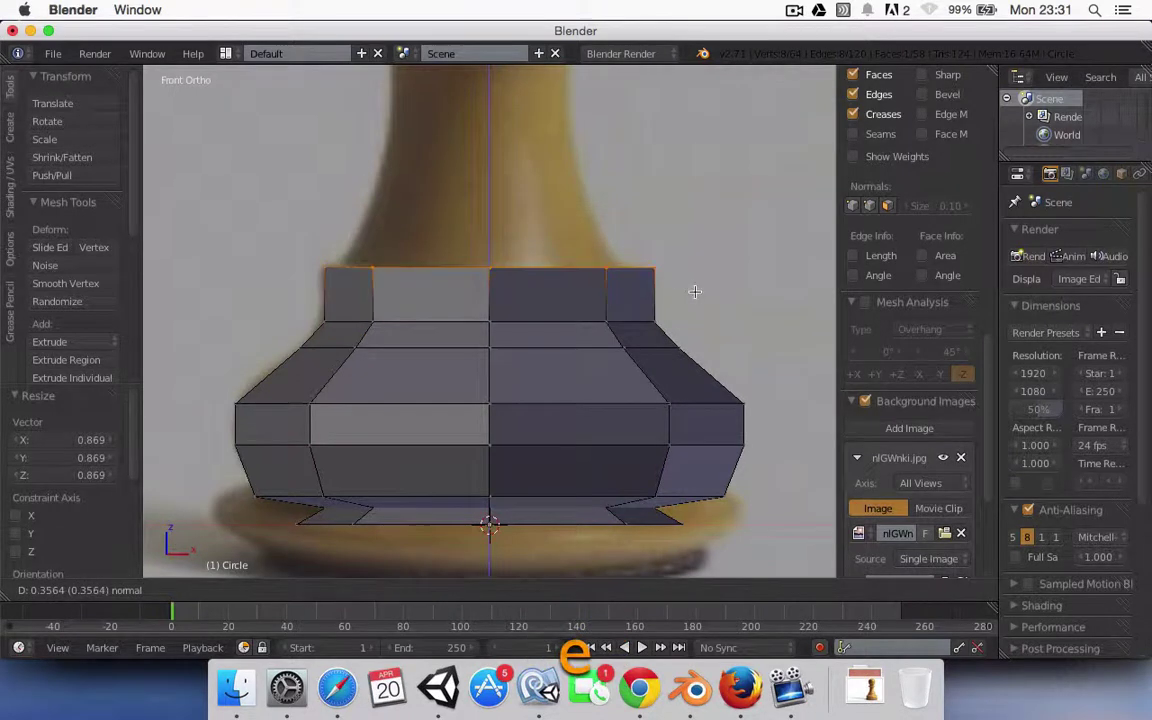
{"action": "left_click", "coordinate": [695, 293]}
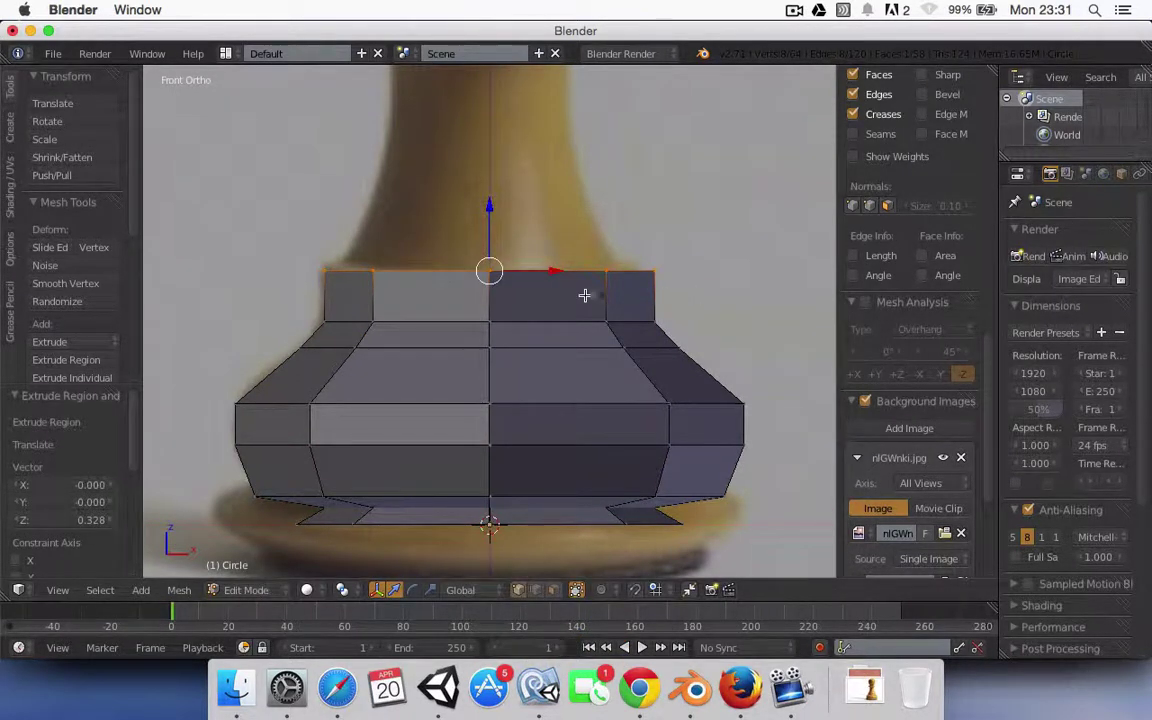
{"action": "key", "text": "s"}
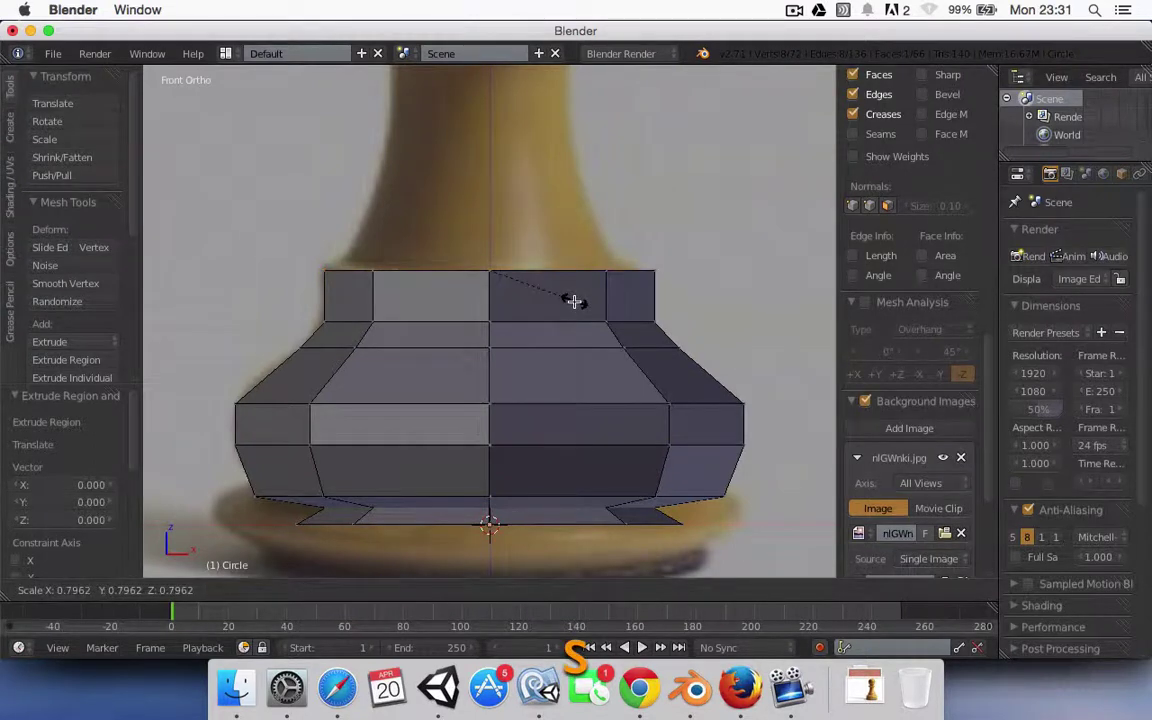
{"action": "left_click", "coordinate": [581, 301]}
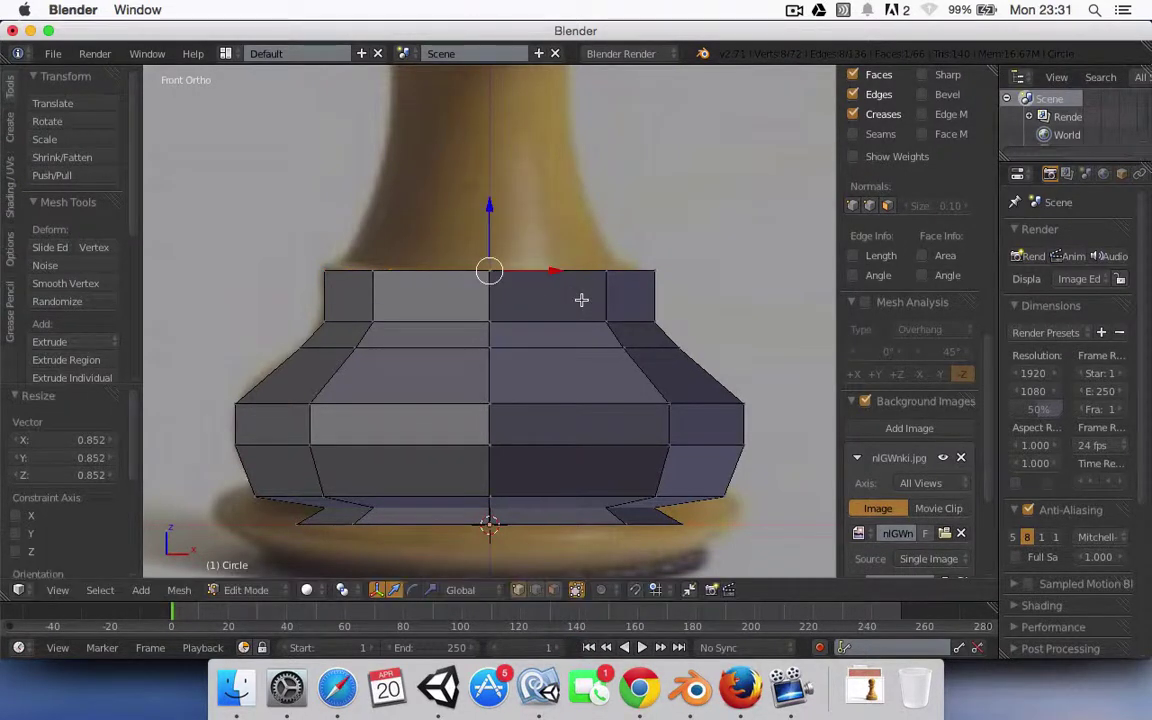
{"action": "key", "text": "g"}
{"action": "key", "text": "z"}
{"action": "left_click", "coordinate": [597, 286]}
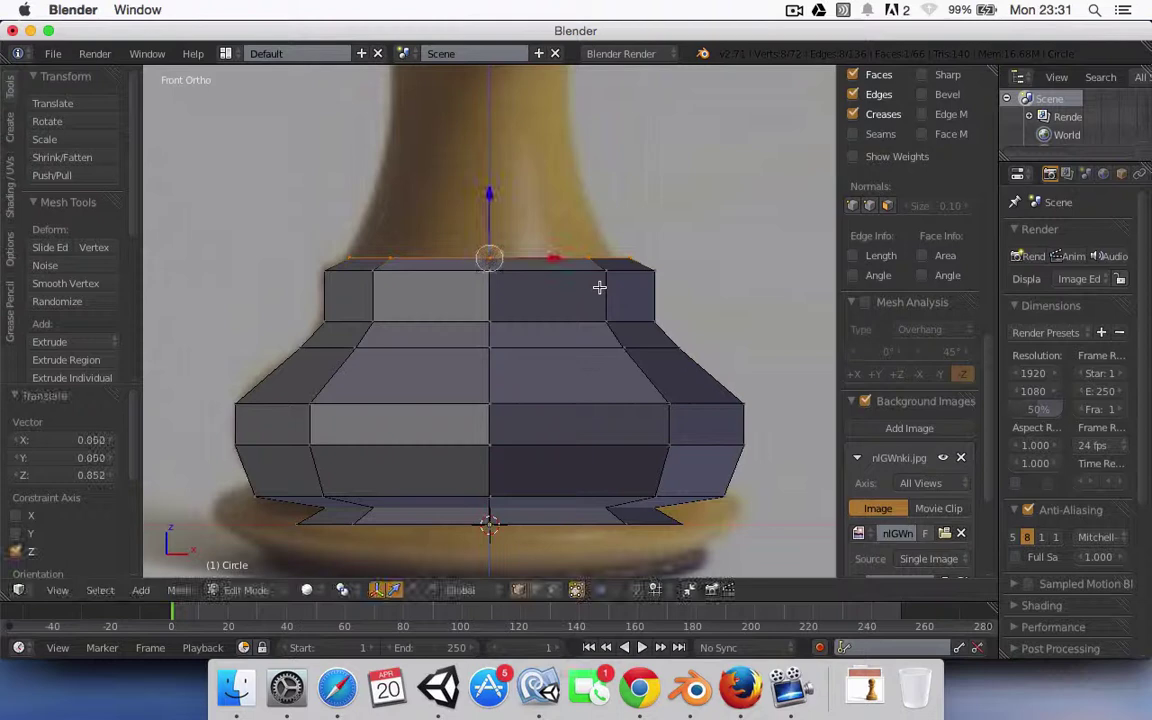
Extrude a stem section tapered to 0.723 and pan up toward the neck.
{"action": "key", "text": "e"}
{"action": "left_click", "coordinate": [635, 167]}
{"action": "key", "text": "s"}
{"action": "left_click", "coordinate": [596, 167]}
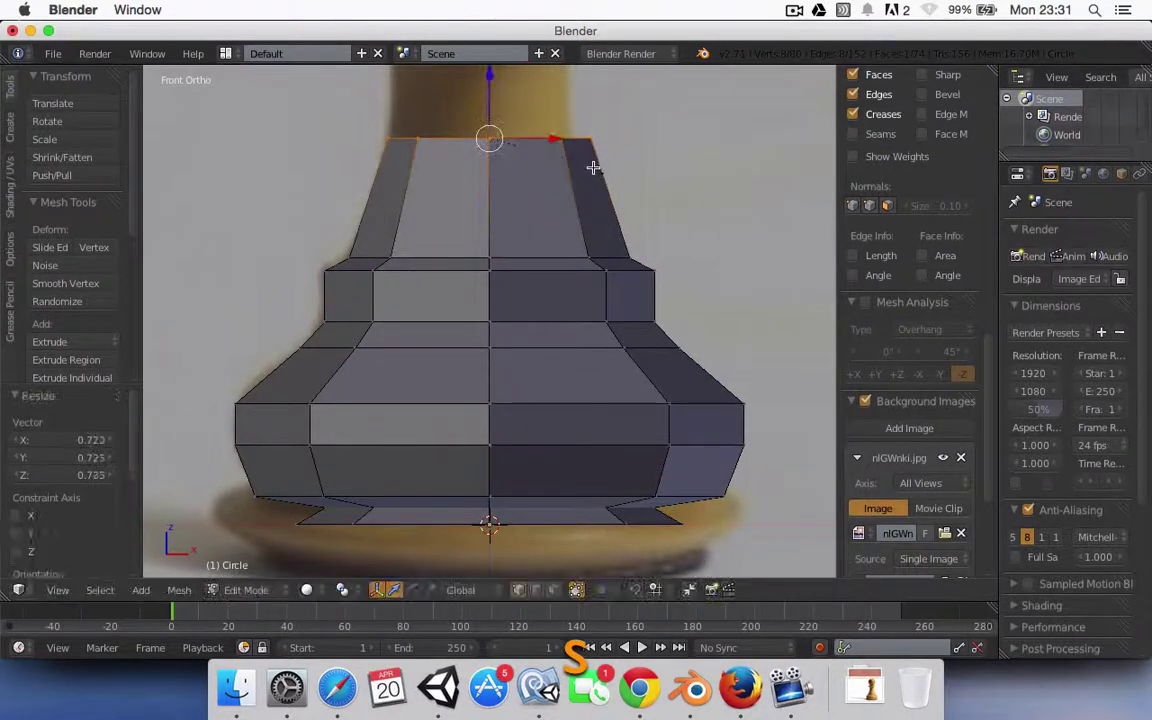
{"action": "middle_click_drag", "start_coordinate": [609, 185], "coordinate": [603, 368], "text": "shift"}
Extrude the stem higher and add in-place rings widened into the collar's underside.
{"action": "key", "text": "e"}
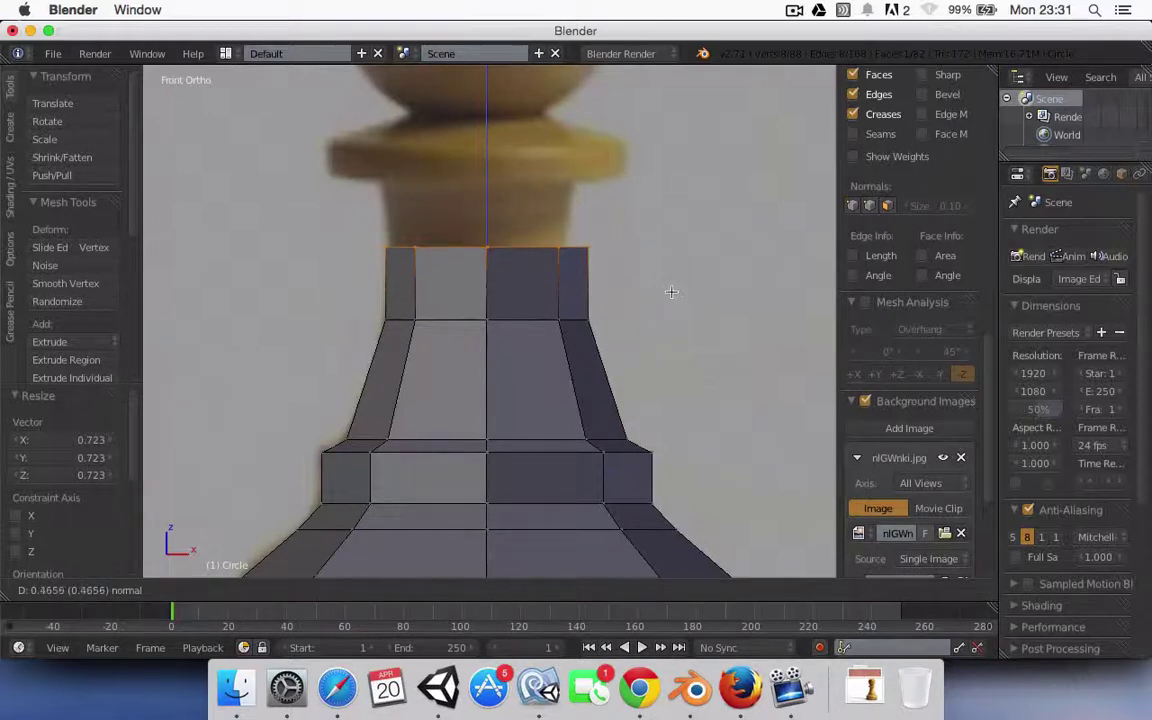
{"action": "left_click", "coordinate": [675, 283]}
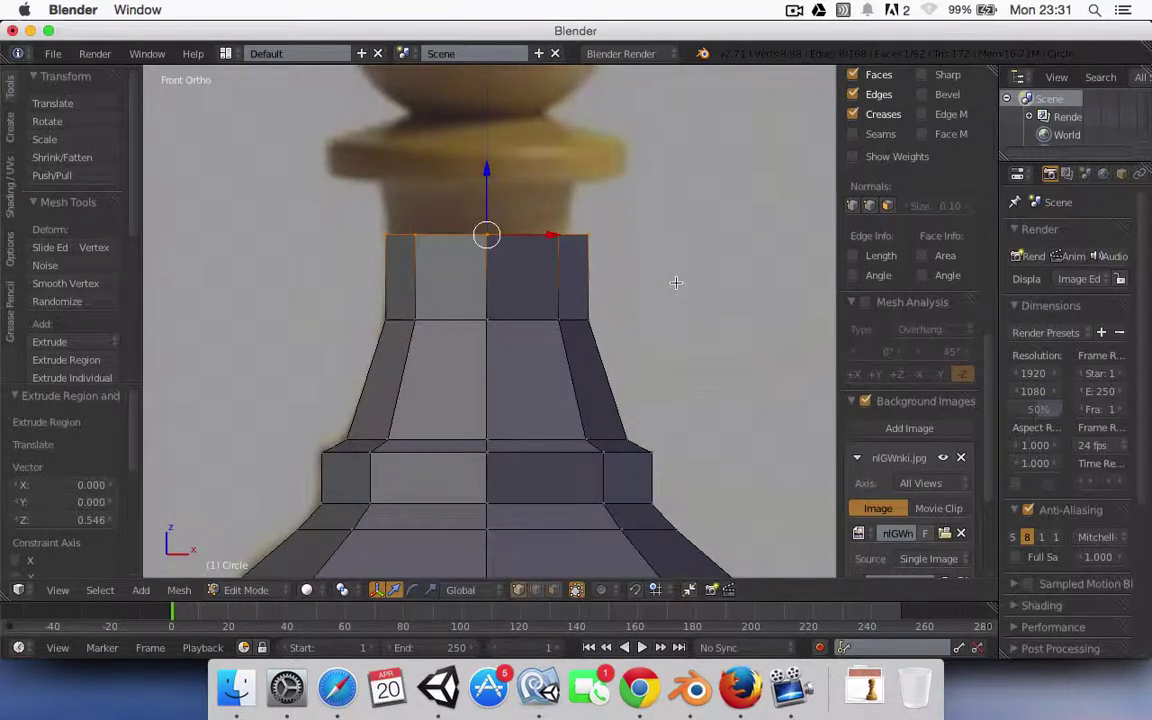
{"action": "key", "text": "e"}
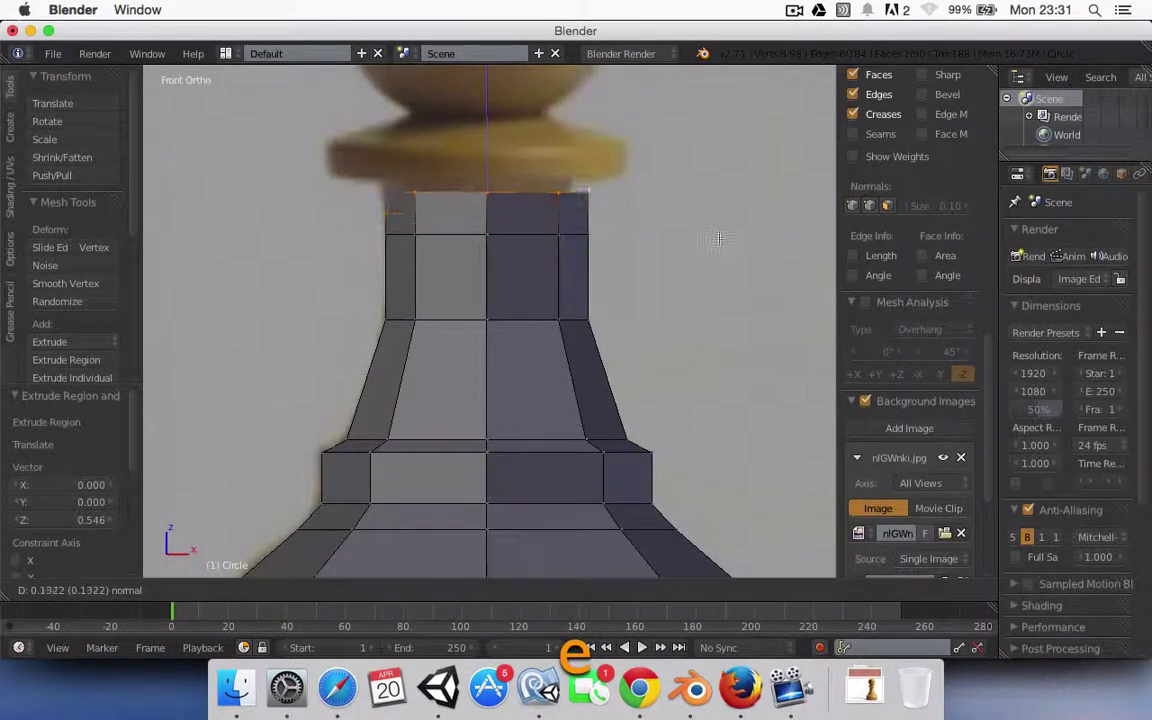
{"action": "right_click", "coordinate": [725, 229]}
{"action": "key", "text": "s"}
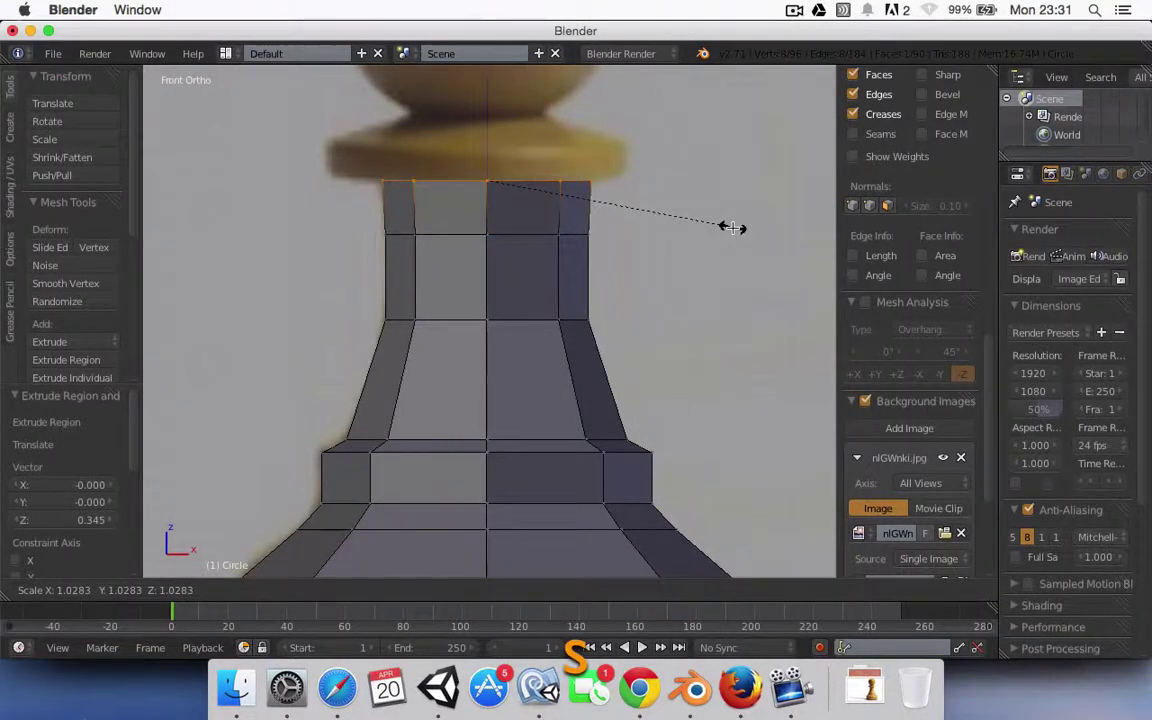
{"action": "left_click", "coordinate": [725, 231]}
{"action": "key", "text": "e"}
{"action": "right_click", "coordinate": [648, 256]}
{"action": "key", "text": "s"}
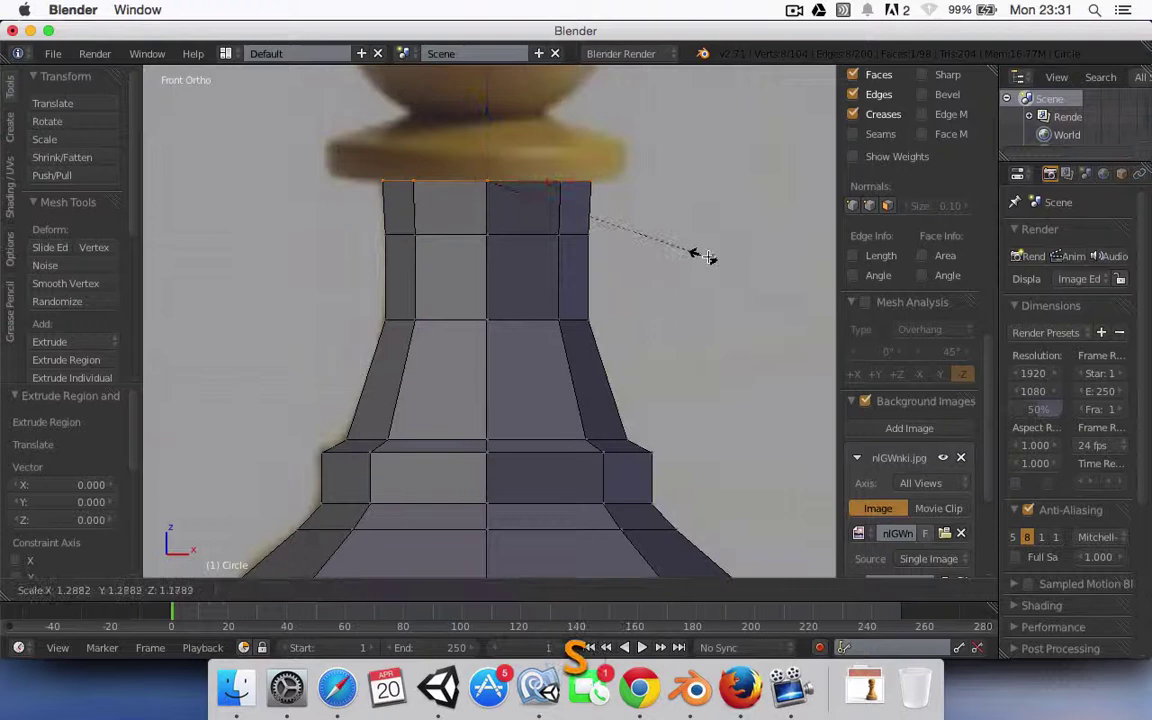
{"action": "left_click", "coordinate": [731, 253]}
{"action": "key", "text": "z"}
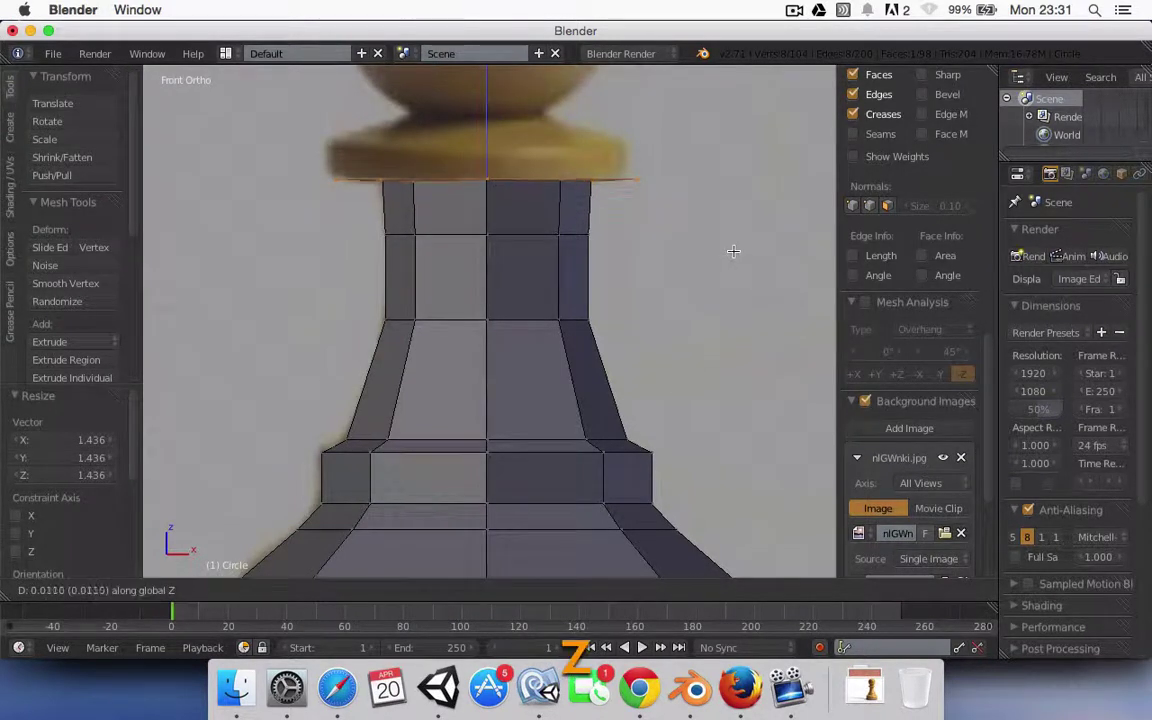
{"action": "left_click", "coordinate": [733, 250]}
Extrude the top ring straight up twice and taper it inward to 0.440.
{"action": "key", "text": "e"}
{"action": "key", "text": "z"}
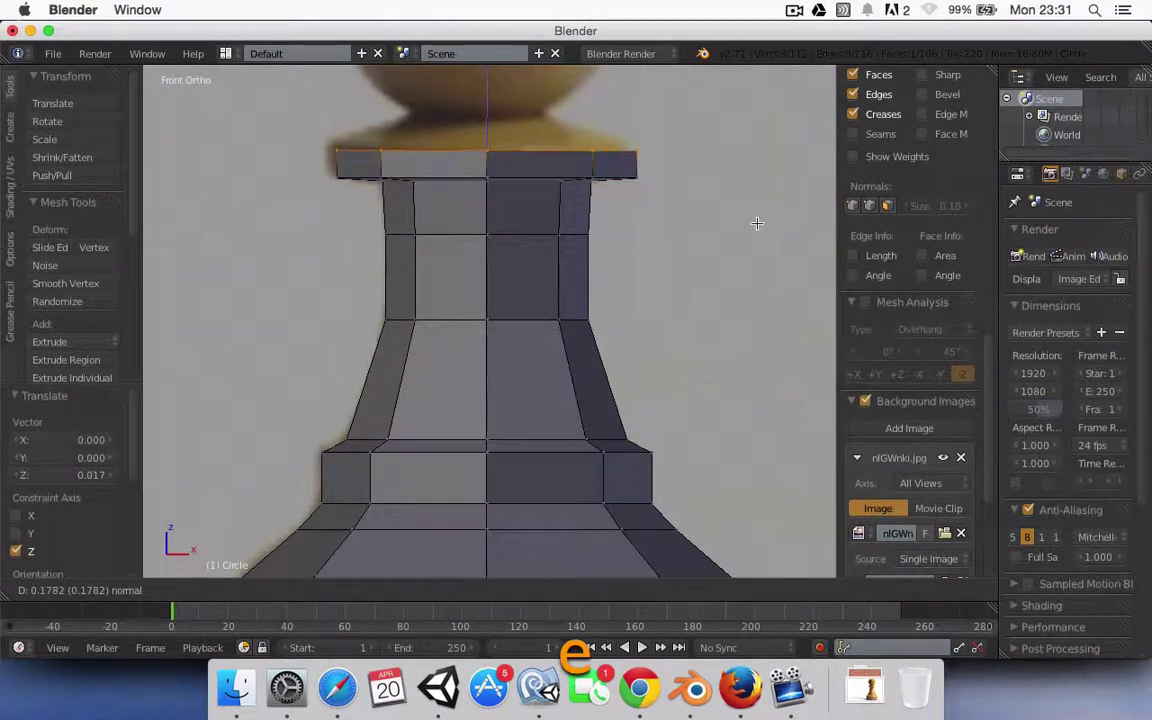
{"action": "left_click", "coordinate": [765, 222]}
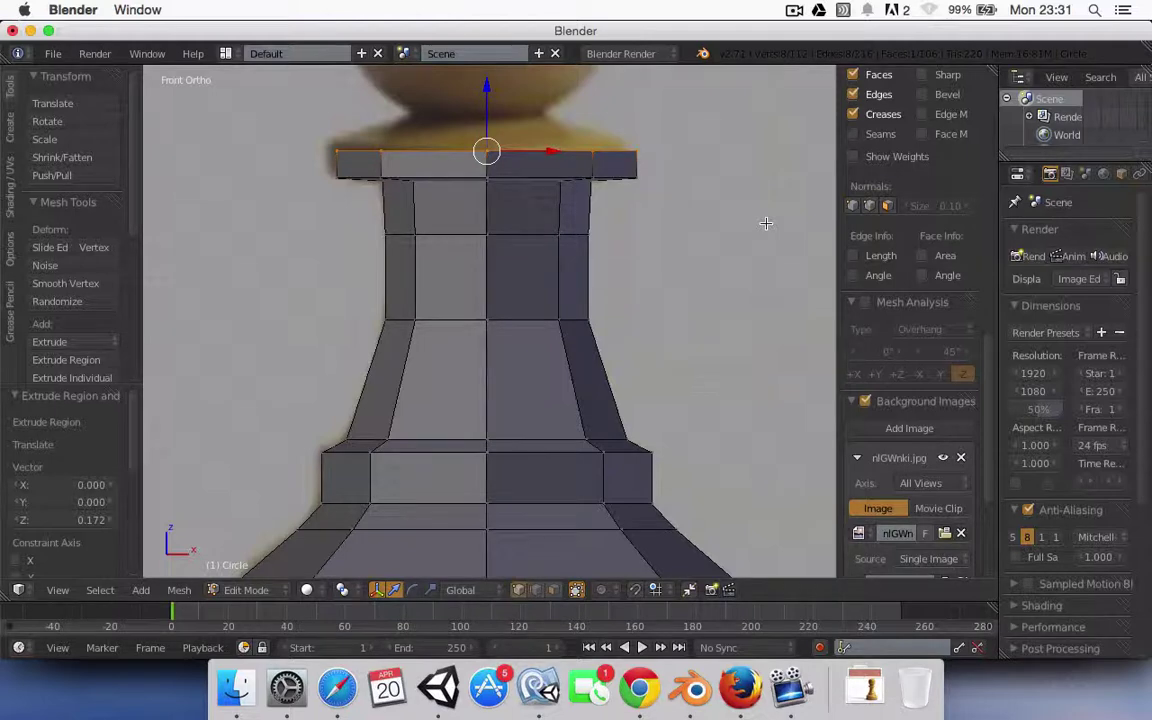
{"action": "key", "text": "e"}
{"action": "key", "text": "z"}
{"action": "left_click", "coordinate": [820, 185]}
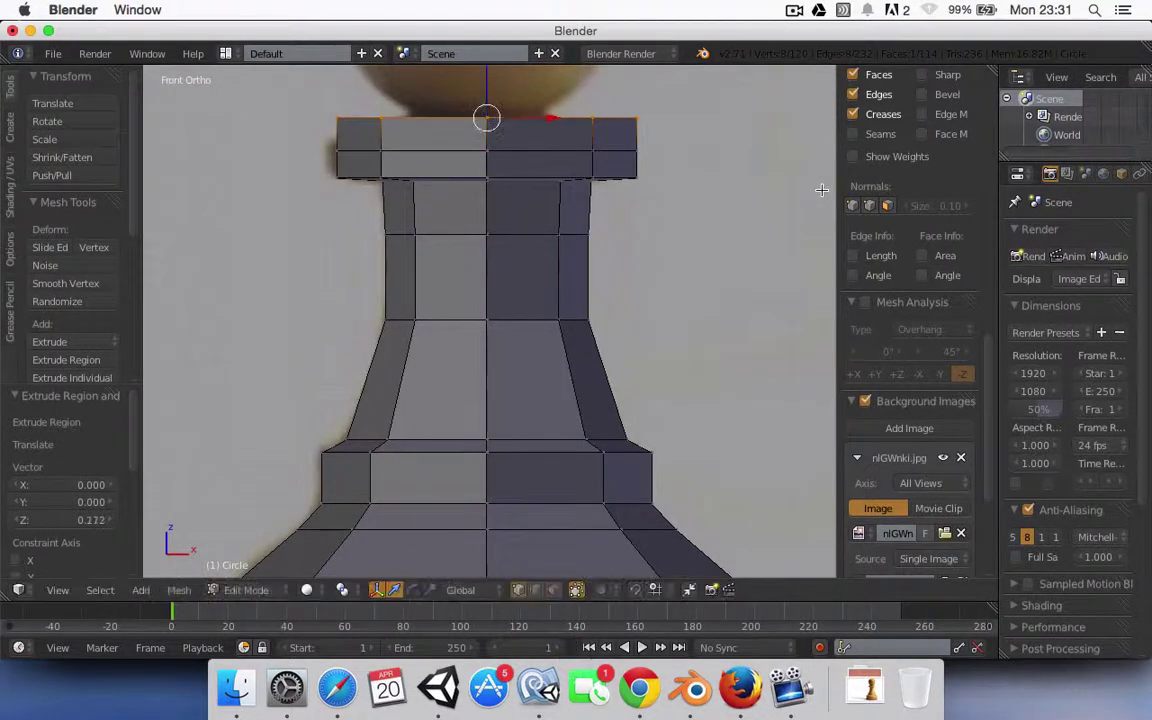
{"action": "key", "text": "s"}
{"action": "left_click", "coordinate": [625, 176]}
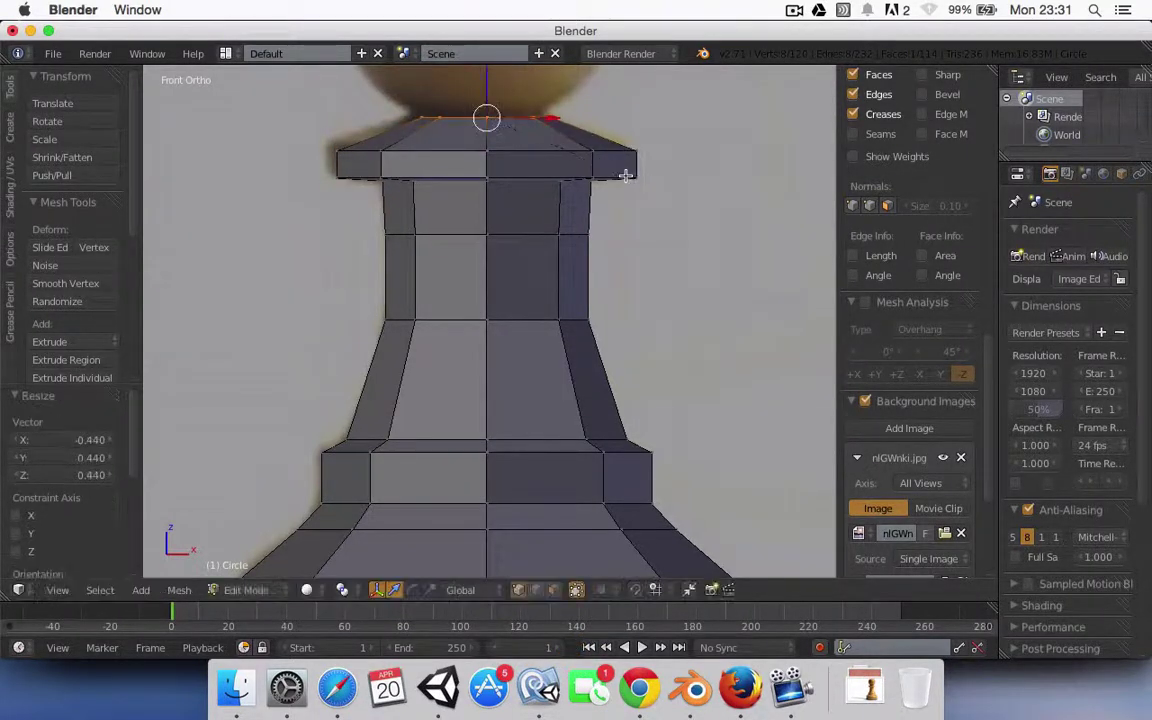
Start the ball head with rings extruded and widened to 1.671, then 1.276.
{"action": "middle_click_drag", "start_coordinate": [575, 160], "coordinate": [581, 404], "text": "shift"}
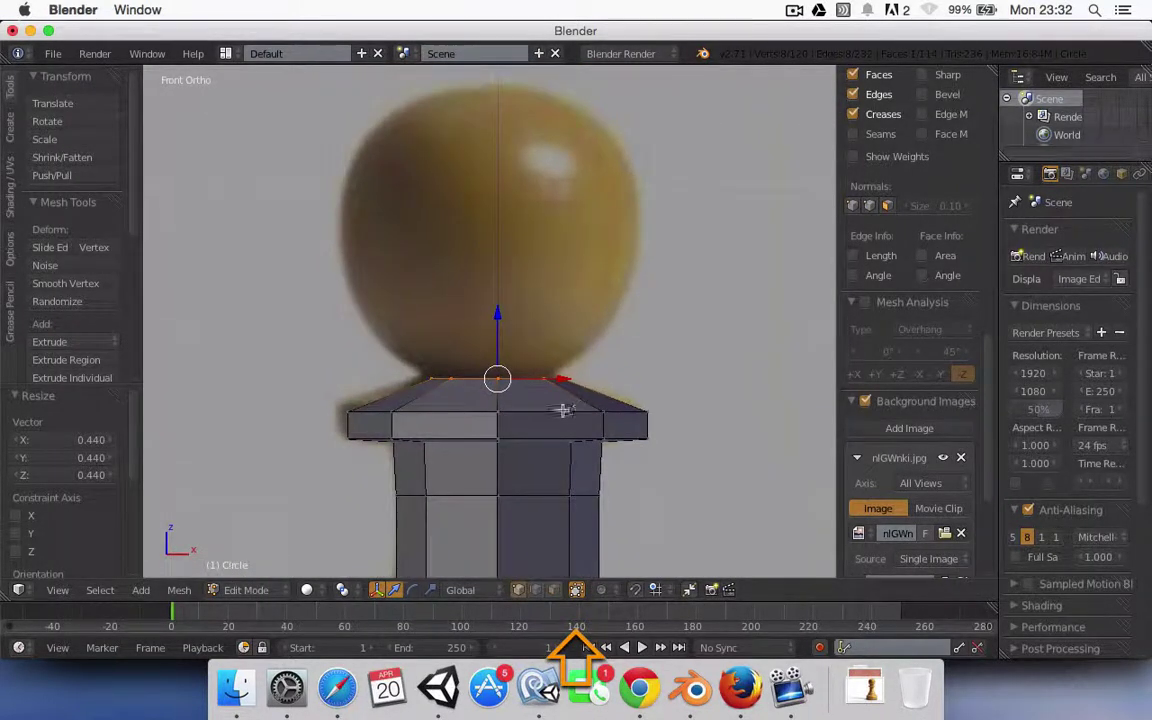
{"action": "key", "text": "e"}
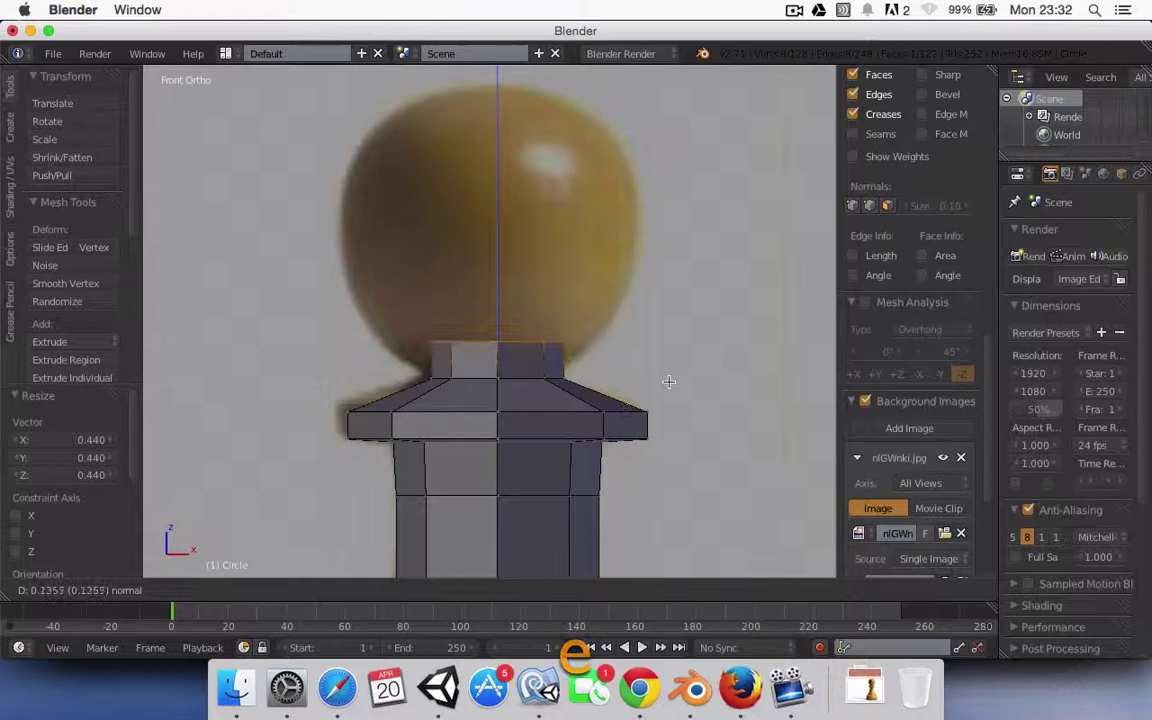
{"action": "left_click", "coordinate": [694, 386]}
{"action": "key", "text": "s"}
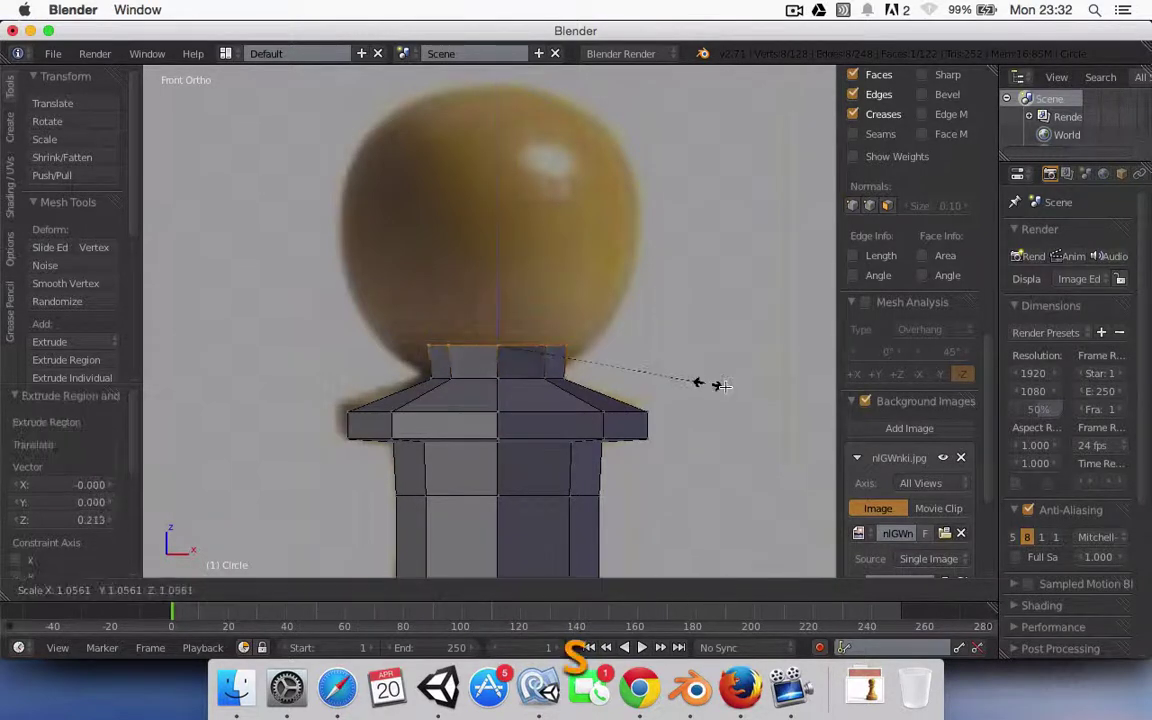
{"action": "left_click", "coordinate": [823, 386]}
{"action": "key", "text": "e"}
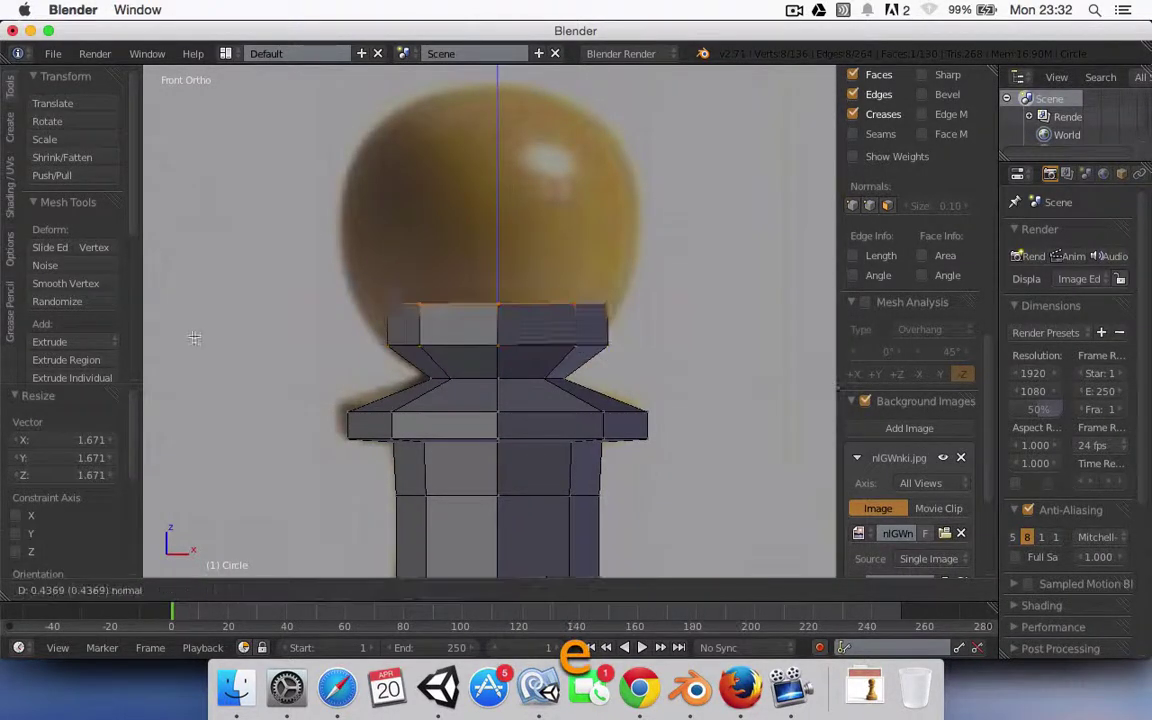
{"action": "left_click", "coordinate": [228, 346]}
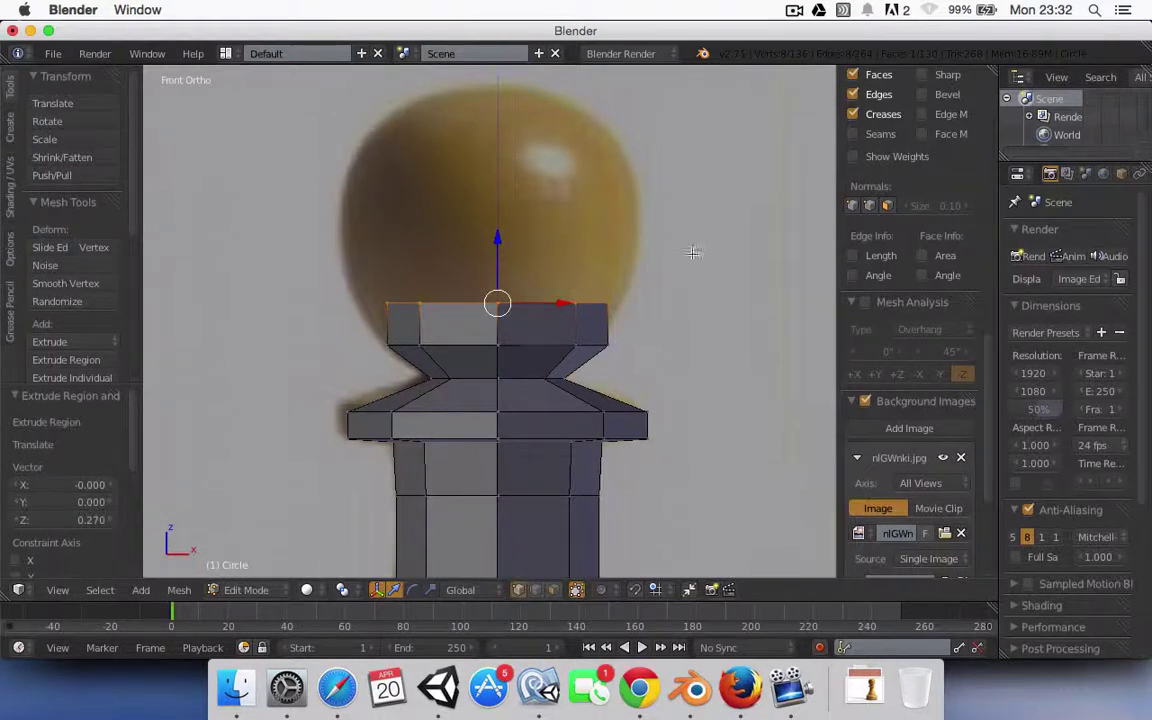
{"action": "key", "text": "s"}
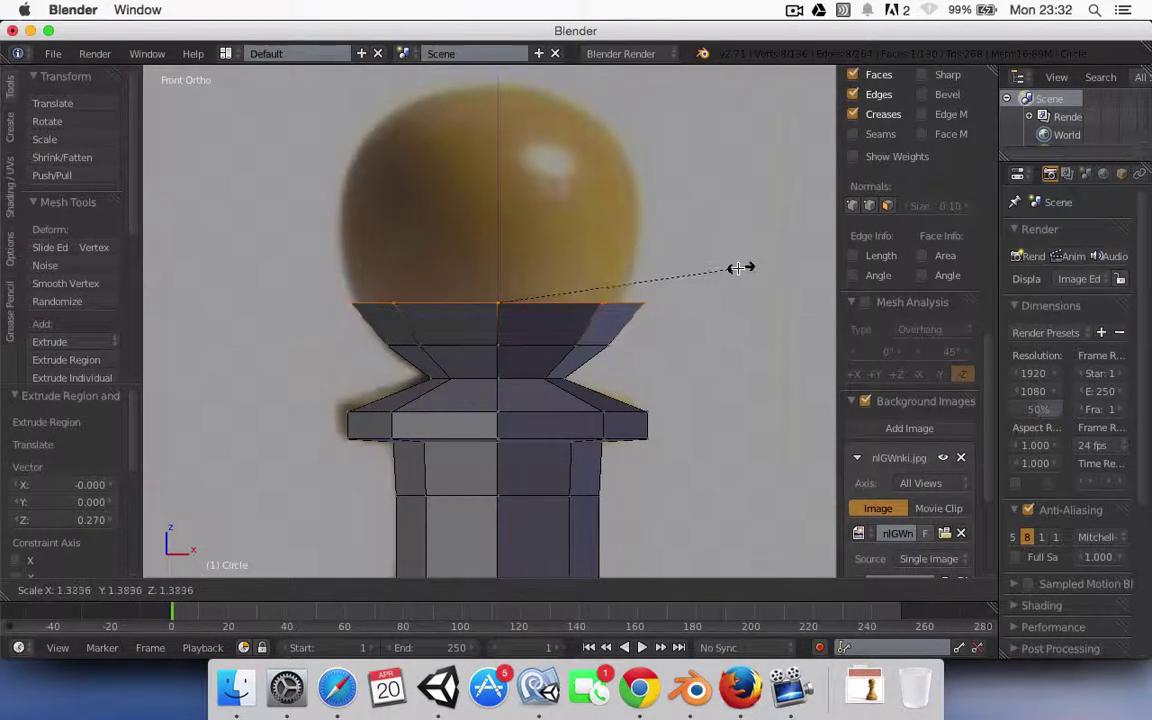
{"action": "left_click", "coordinate": [732, 266]}
Extrude further head rings scaled to 1.097, 0.957 and 0.743.
{"action": "key", "text": "e"}
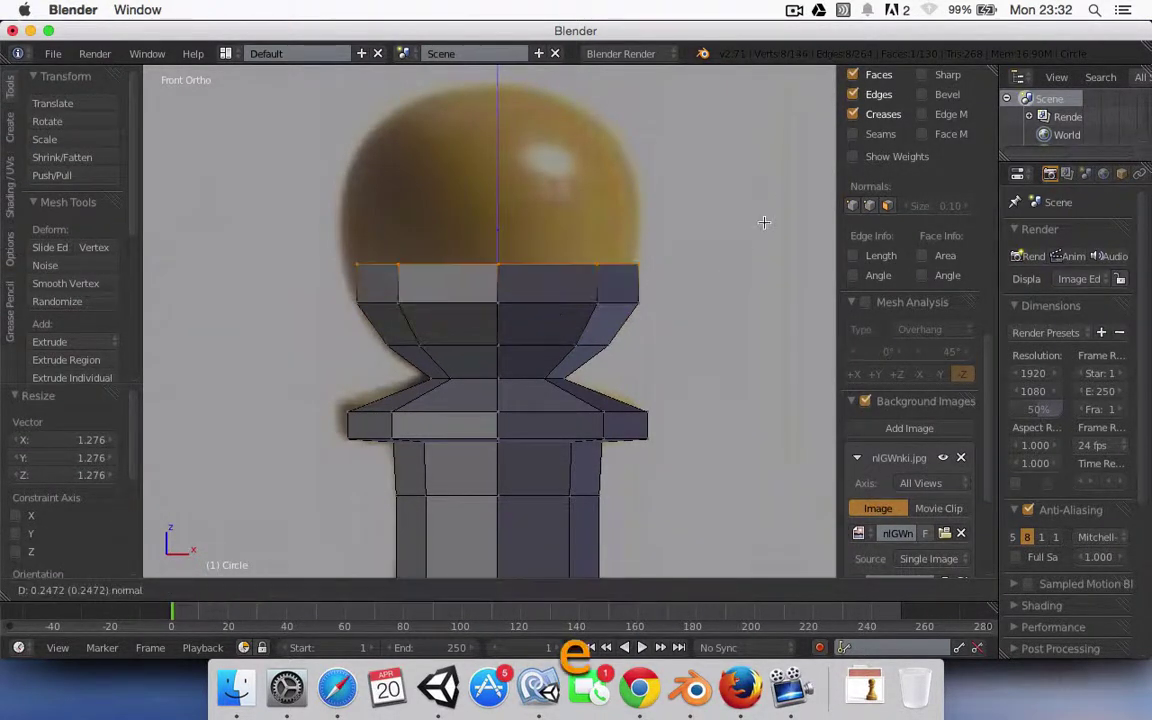
{"action": "left_click", "coordinate": [810, 193]}
{"action": "key", "text": "s"}
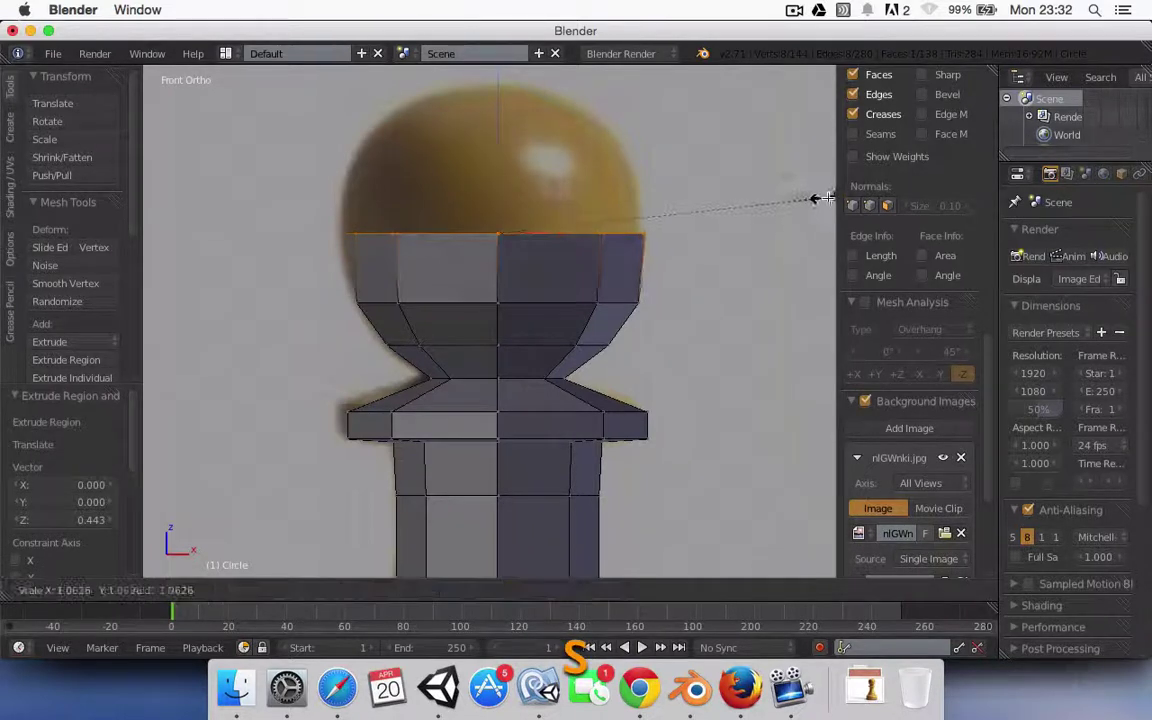
{"action": "left_click", "coordinate": [152, 198]}
{"action": "key", "text": "e"}
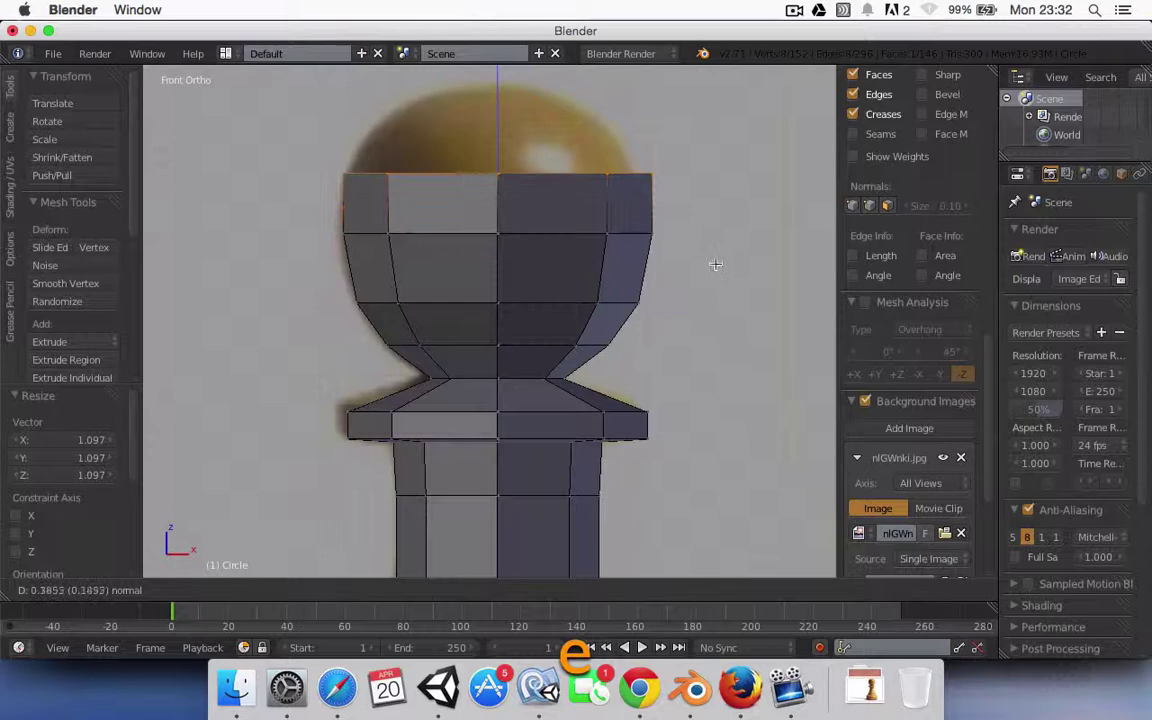
{"action": "left_click", "coordinate": [720, 260]}
{"action": "key", "text": "s"}
{"action": "left_click", "coordinate": [718, 263]}
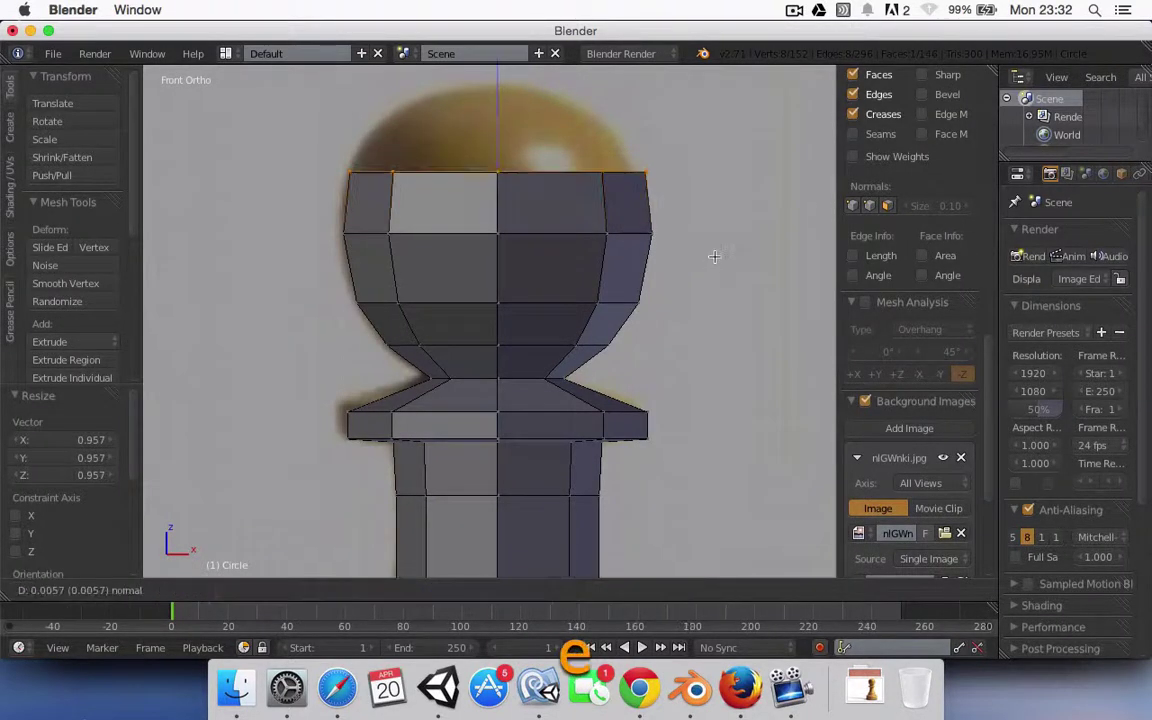
{"action": "key", "text": "e"}
{"action": "left_click", "coordinate": [668, 193]}
{"action": "key", "text": "s"}
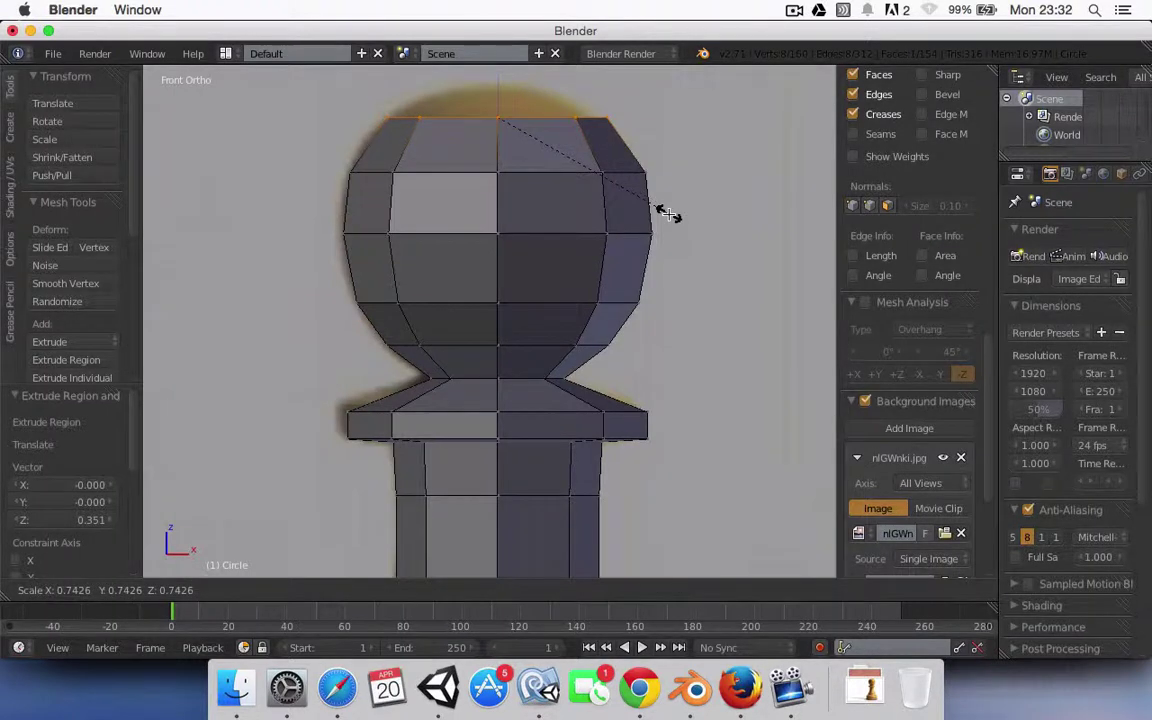
{"action": "left_click", "coordinate": [668, 216]}
Narrow the next ring to 0.579 and close the crown ring at 0.550.
{"action": "key", "text": "e"}
{"action": "left_click", "coordinate": [723, 188]}
{"action": "key", "text": "s"}
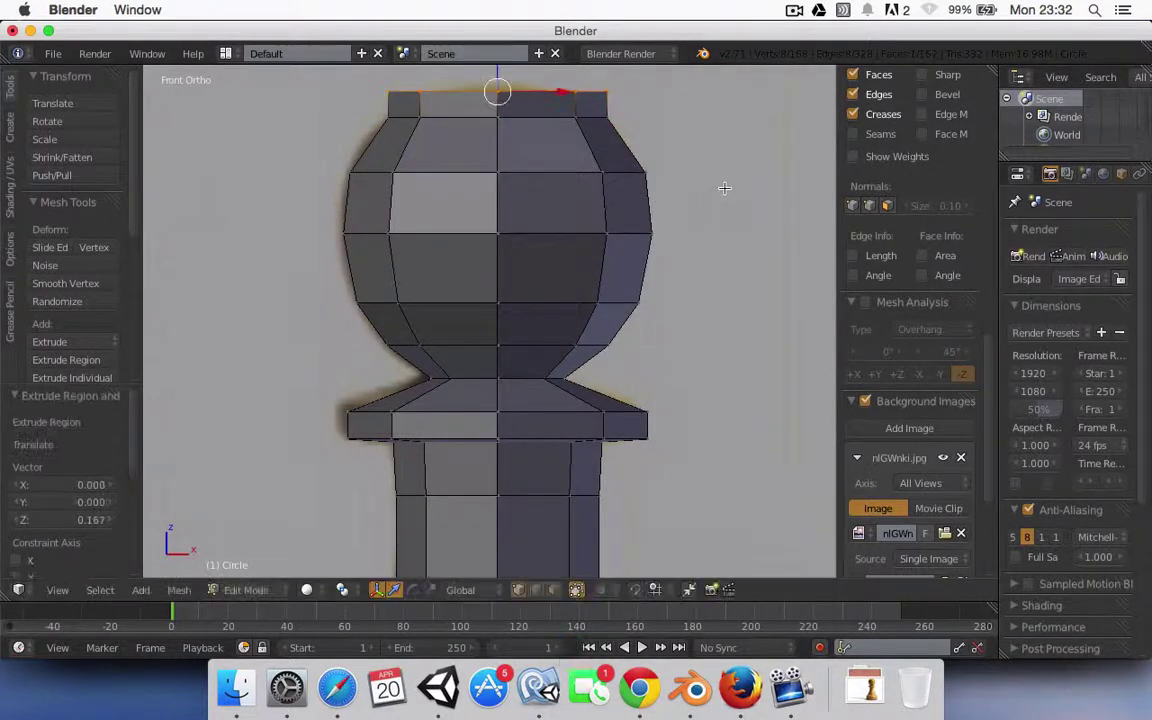
{"action": "left_click", "coordinate": [595, 190]}
{"action": "key", "text": "e"}
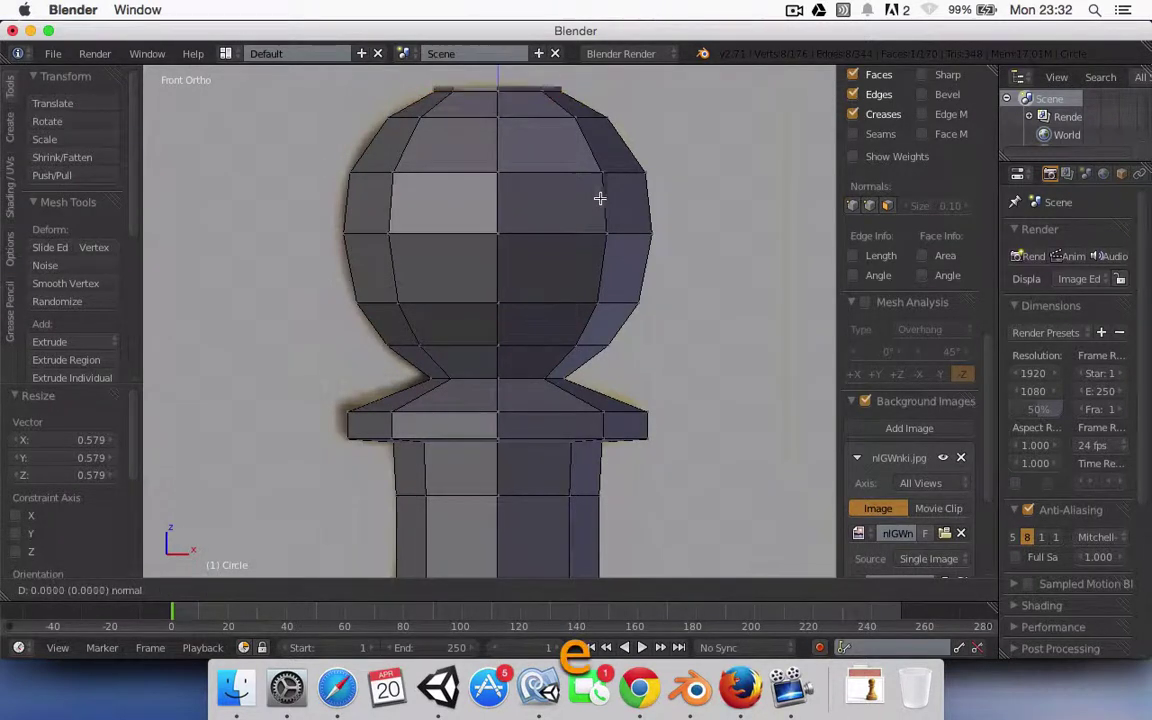
{"action": "left_click", "coordinate": [610, 185]}
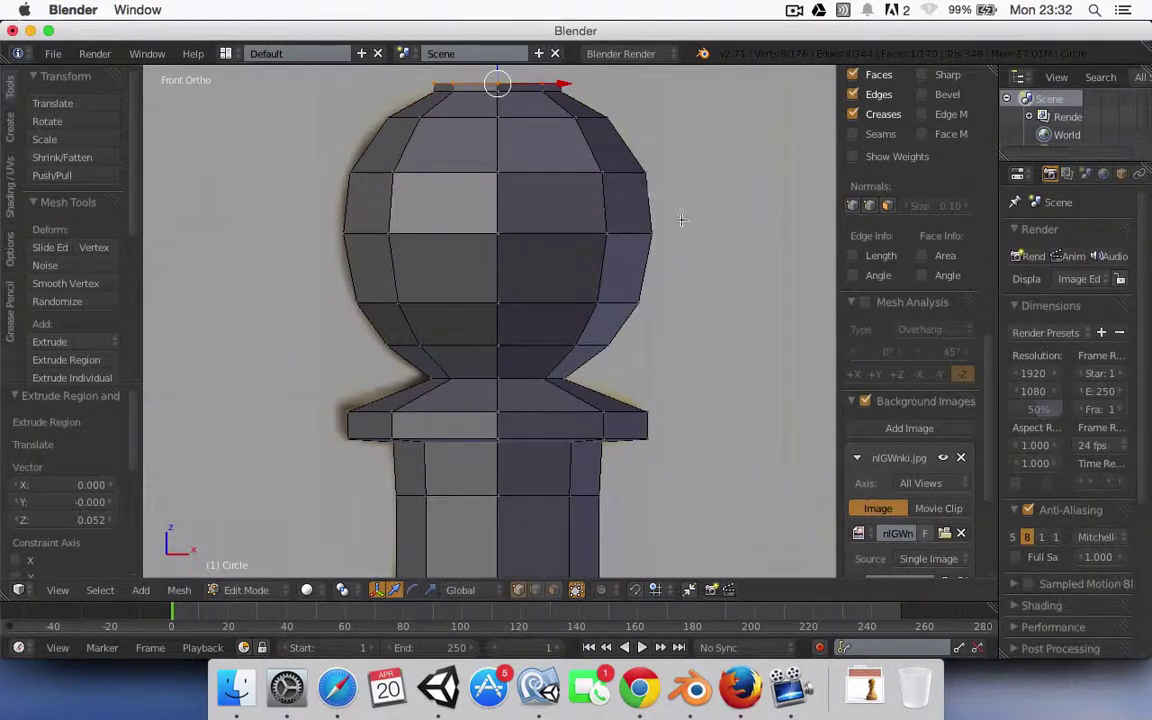
{"action": "key", "text": "s"}
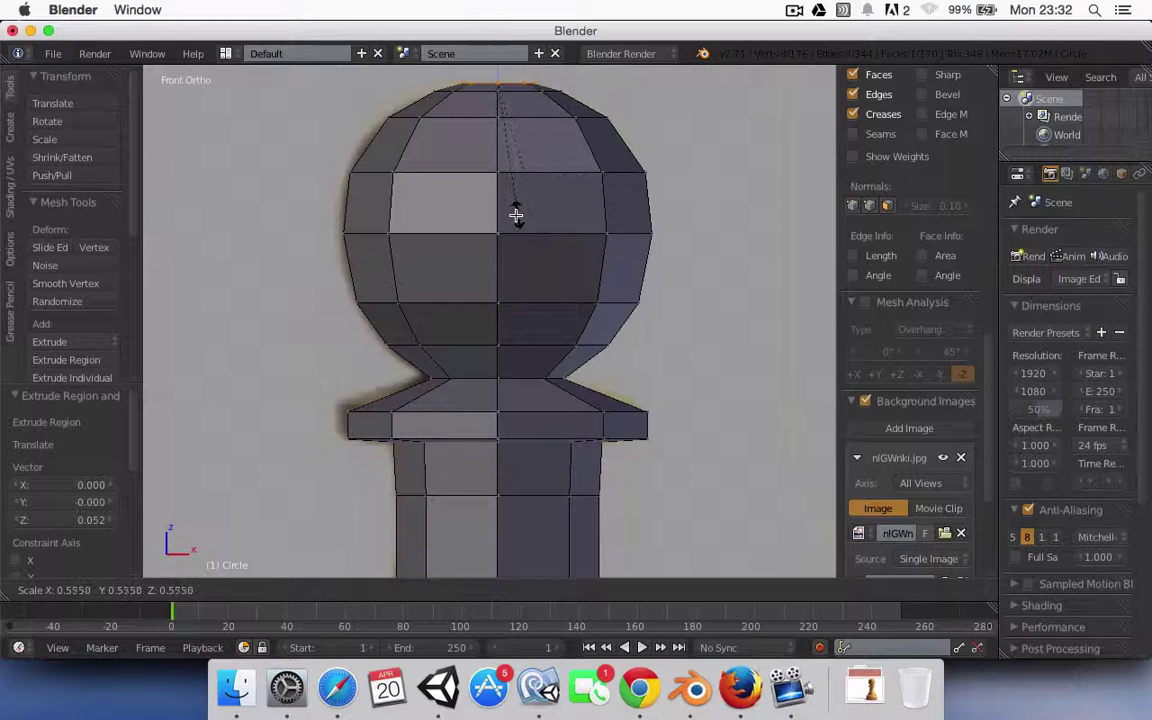
{"action": "left_click", "coordinate": [505, 215]}
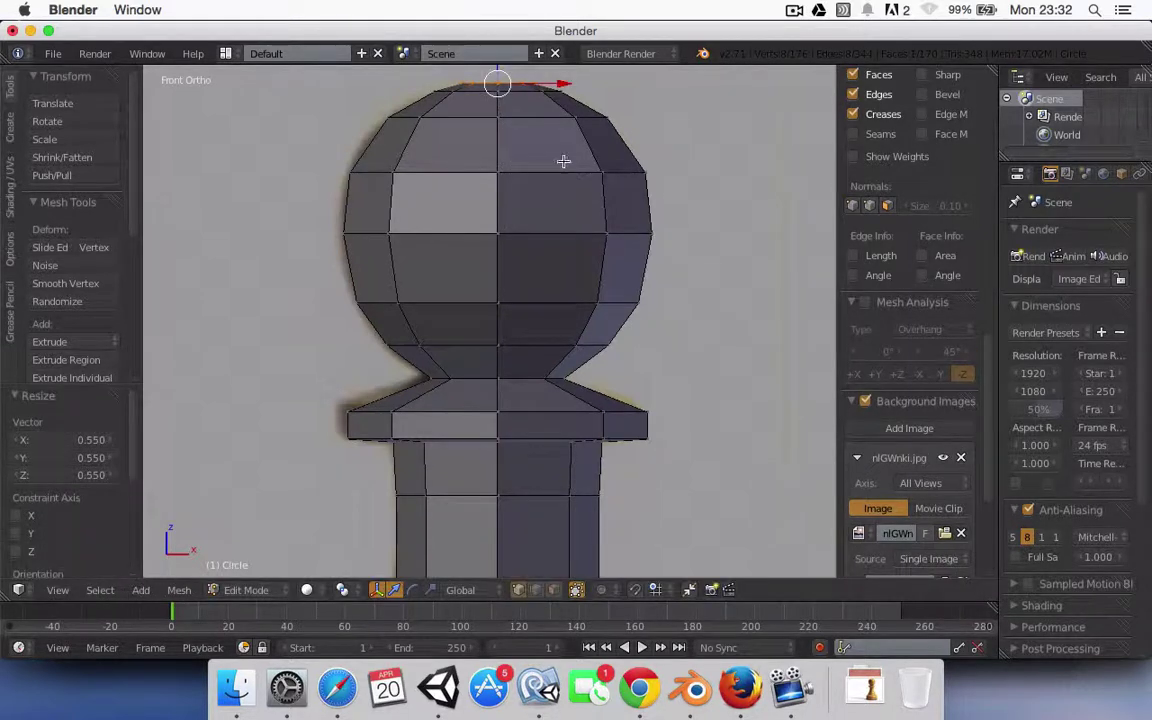
{"action": "middle_click_drag", "start_coordinate": [563, 159], "coordinate": [522, 267]}
{"action": "scroll", "coordinate": [537, 400], "scroll_direction": "down", "scroll_amount": 5}
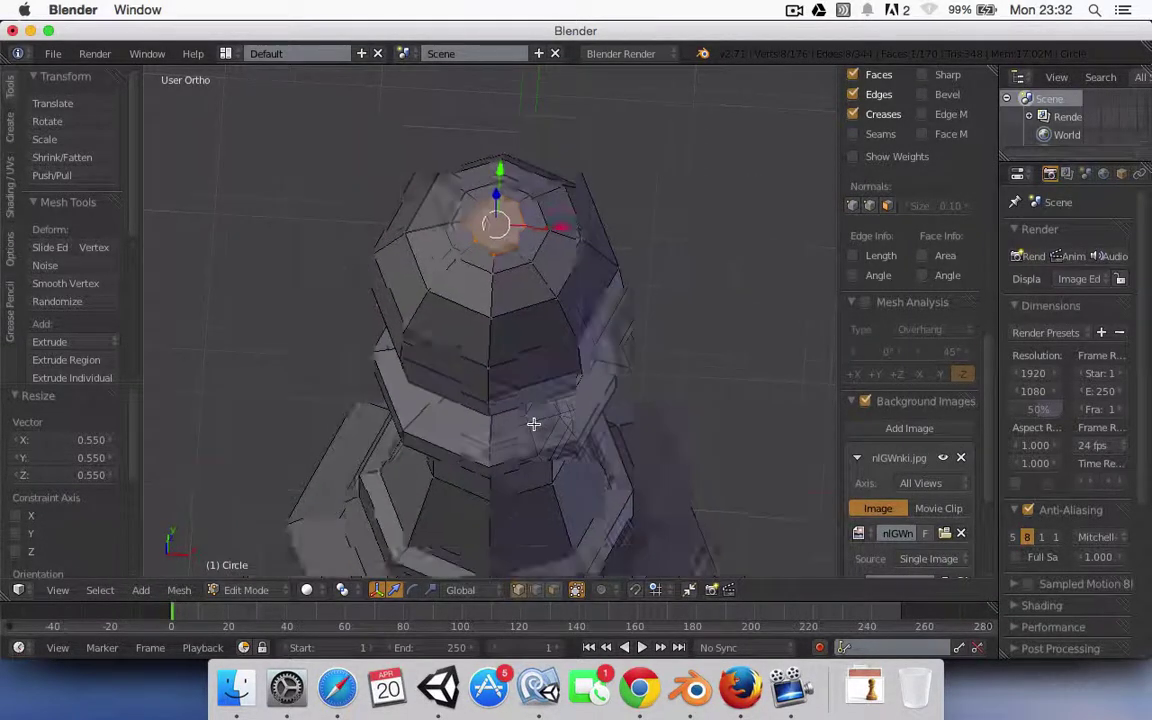
{"action": "middle_click_drag", "start_coordinate": [527, 509], "coordinate": [587, 371]}
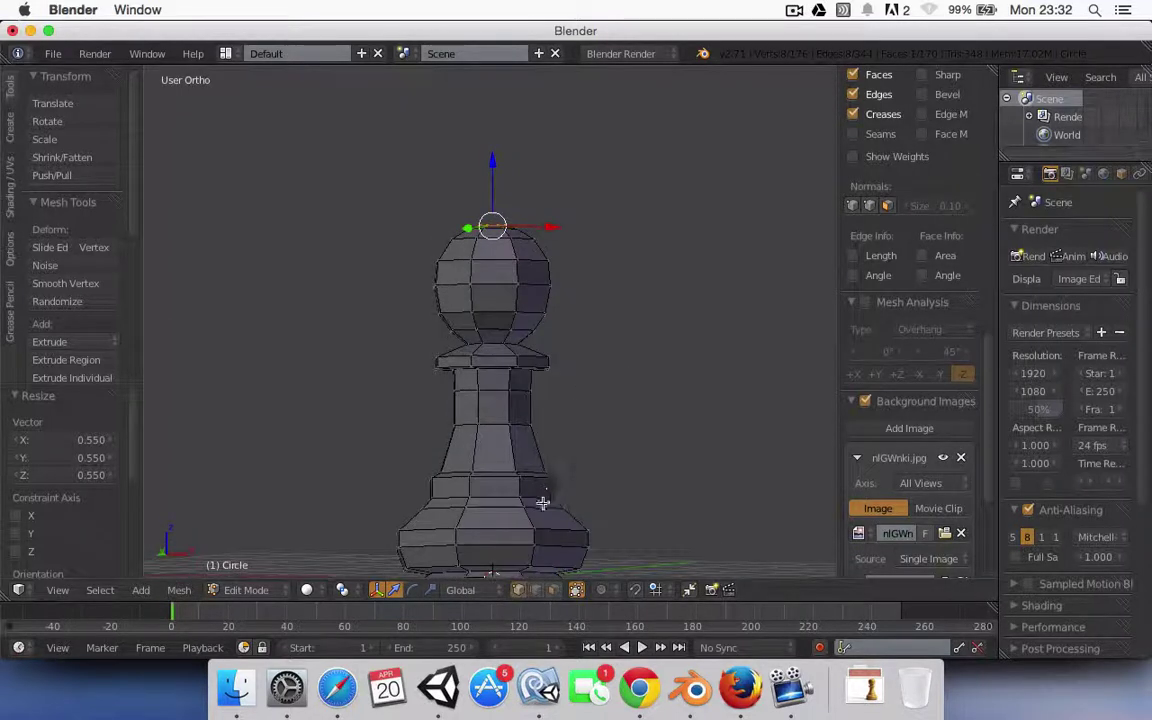
{"action": "middle_click_drag", "start_coordinate": [517, 534], "coordinate": [527, 383]}
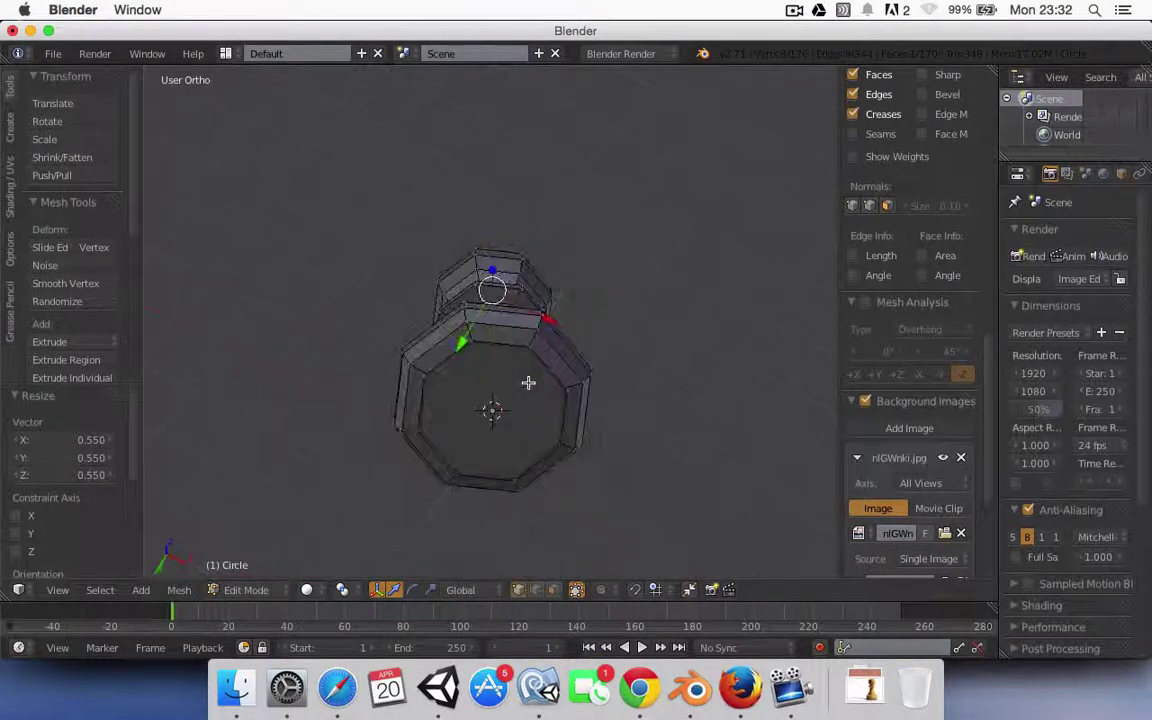
Delete the pawn's octagonal bottom face in face select mode.
{"action": "left_click", "coordinate": [553, 589]}
{"action": "right_click", "coordinate": [489, 407]}
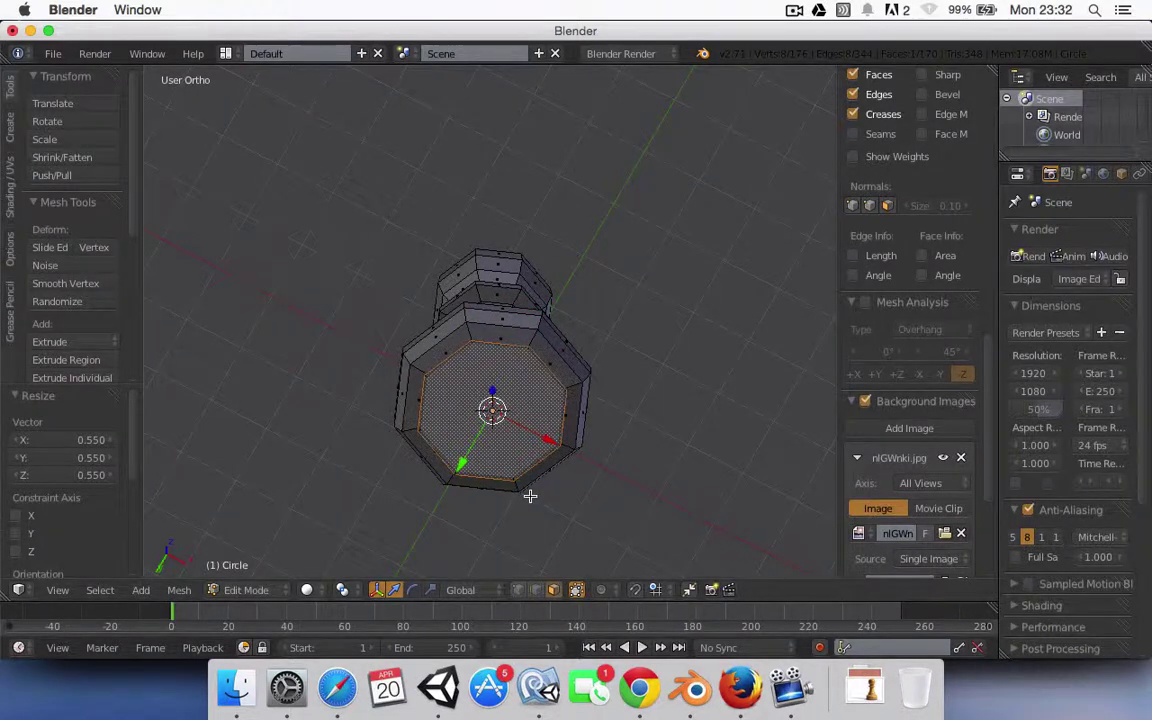
{"action": "key", "text": "x"}
{"action": "left_click", "coordinate": [536, 432]}
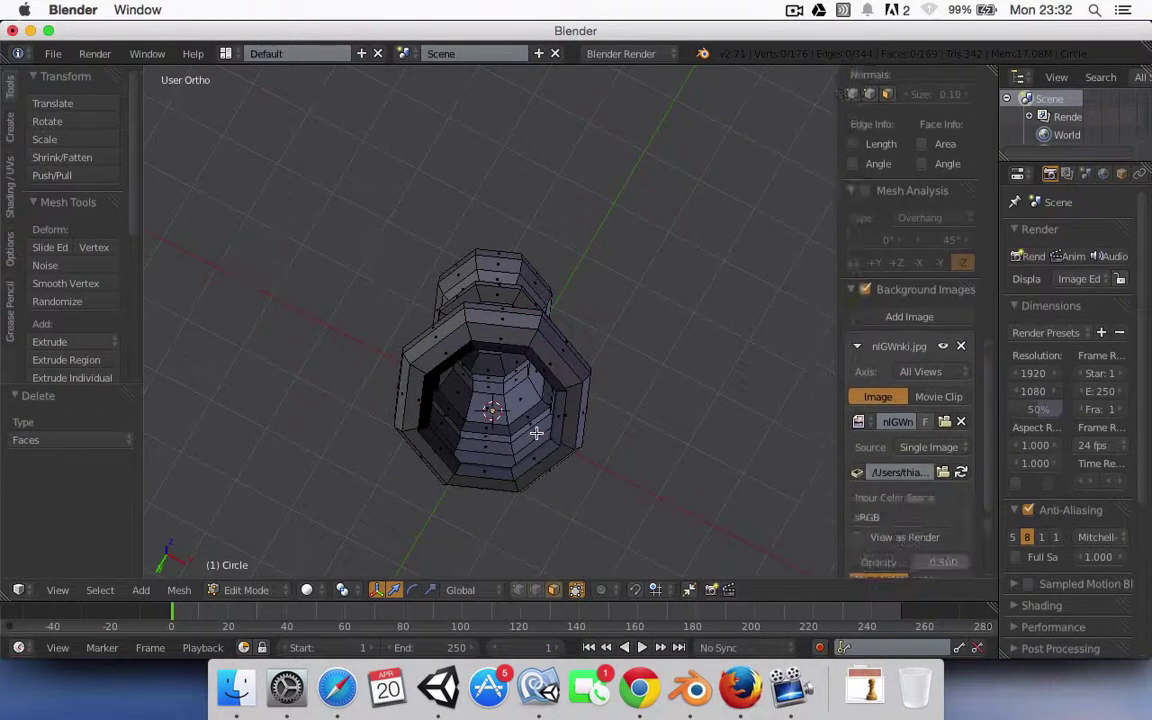
{"action": "middle_click_drag", "start_coordinate": [586, 337], "coordinate": [487, 550]}
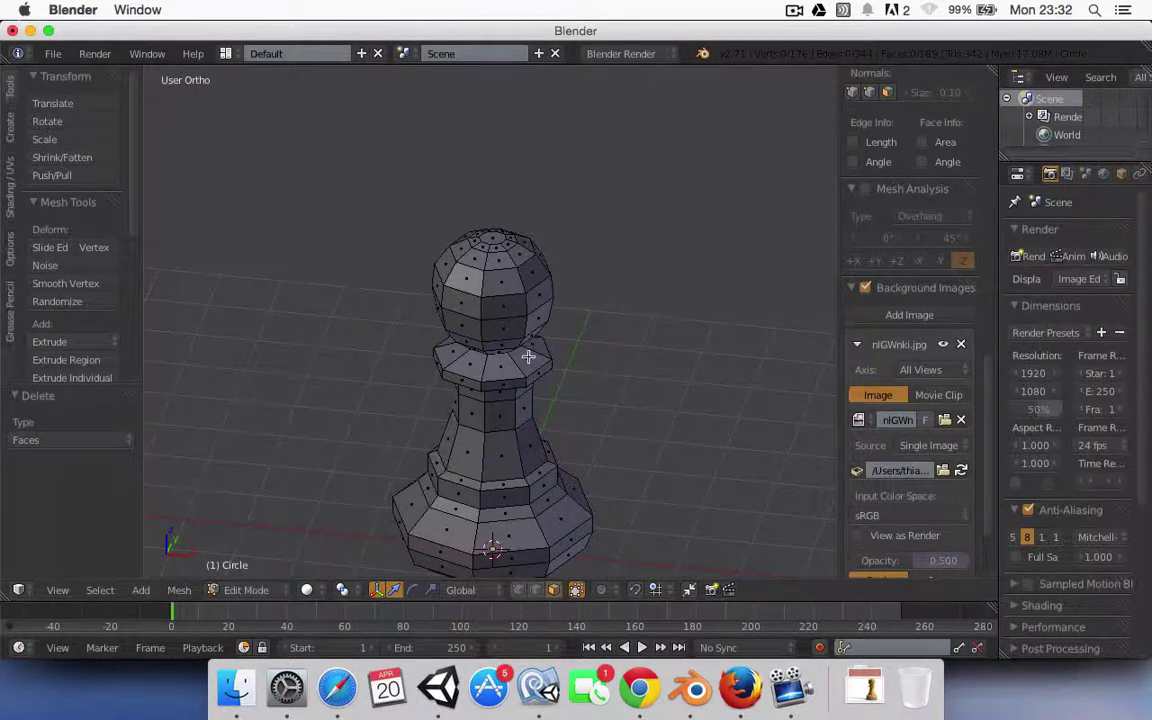
Return to Object Mode and apply smooth shading to the pawn.
{"action": "key", "text": "Tab"}
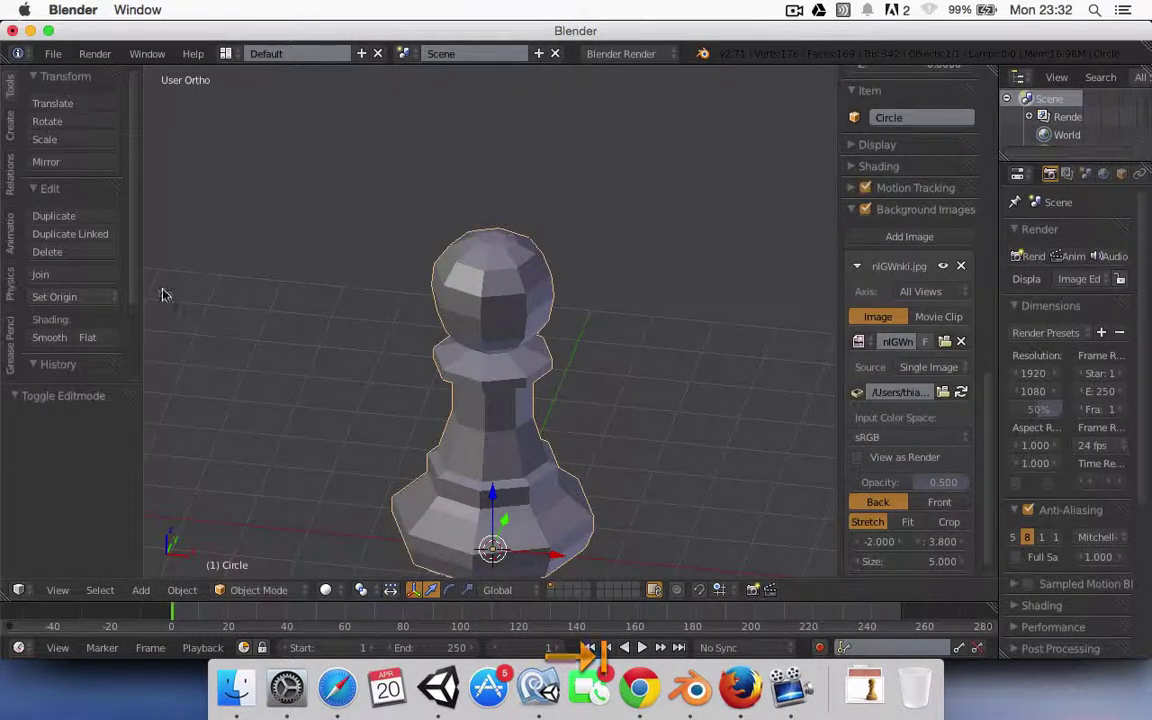
{"action": "left_click", "coordinate": [52, 337]}
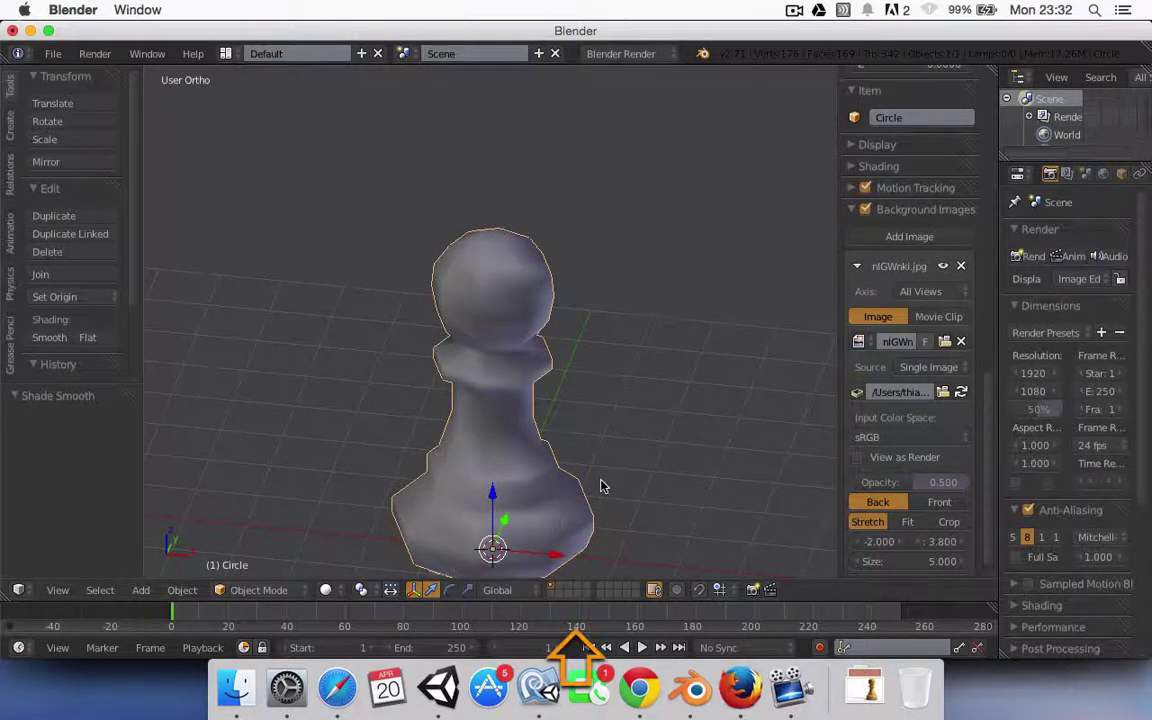
{"action": "middle_click_drag", "start_coordinate": [602, 483], "coordinate": [622, 348], "text": "shift"}
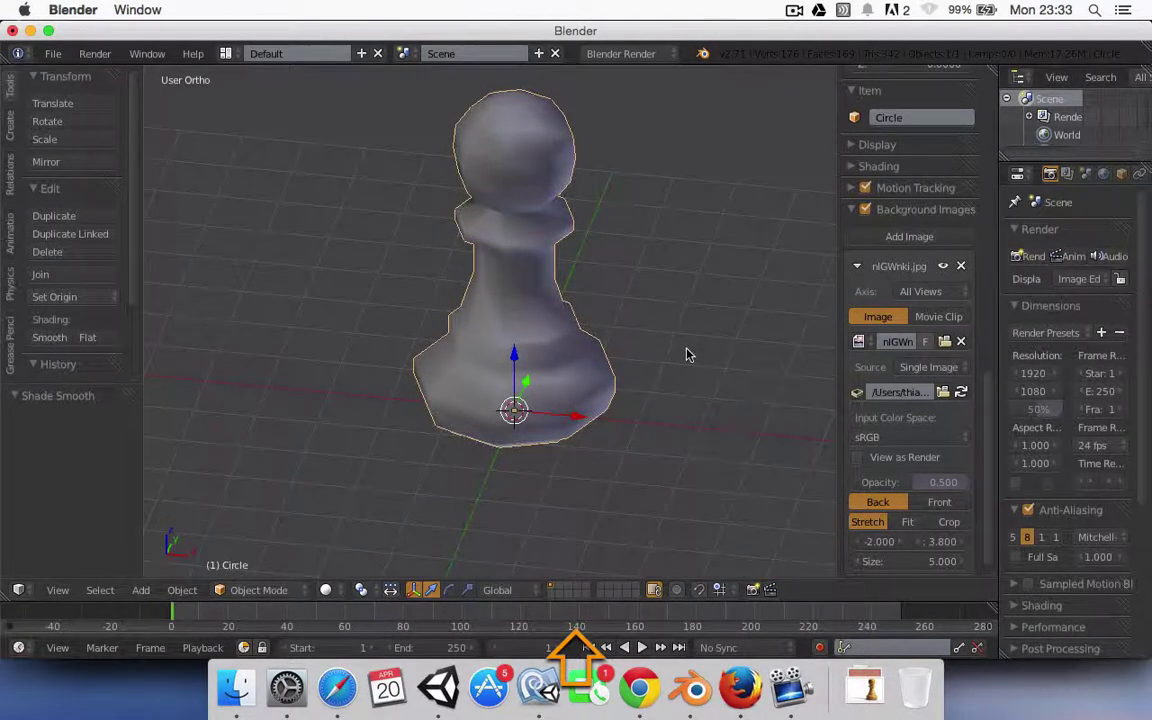
In Edit Mode with edge select, select the pawn's collar ring and a lower-body edge loop.
{"action": "key", "text": "Tab"}
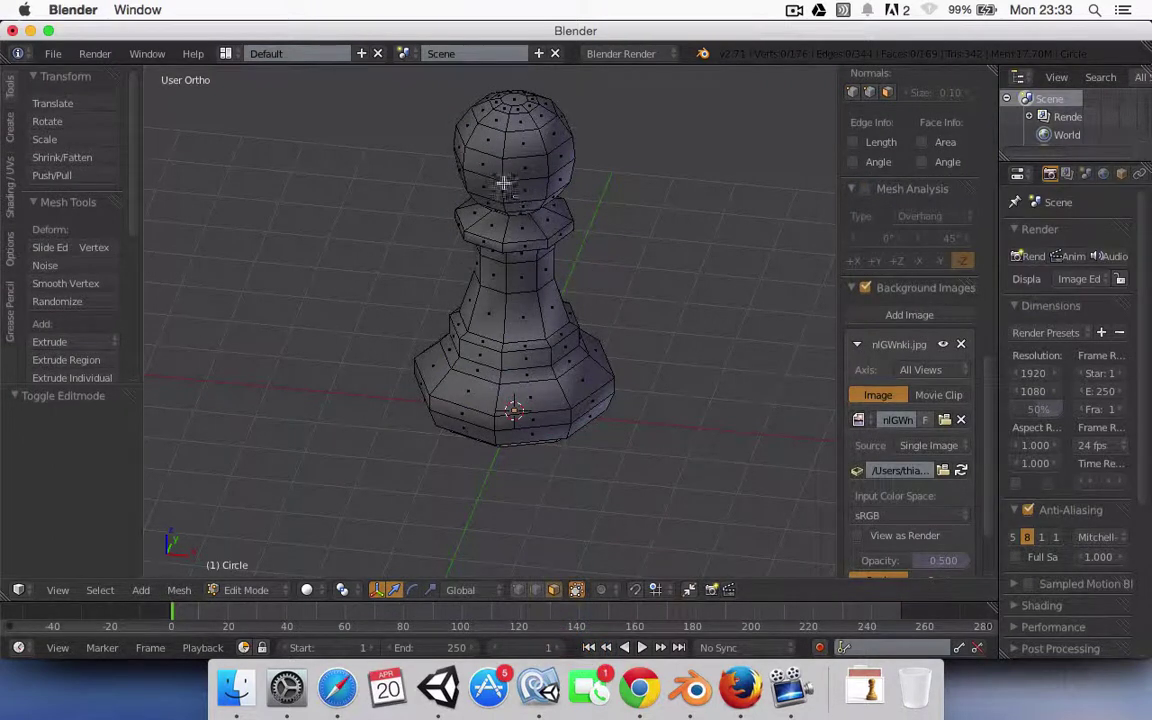
{"action": "right_click", "coordinate": [523, 240], "text": "alt"}
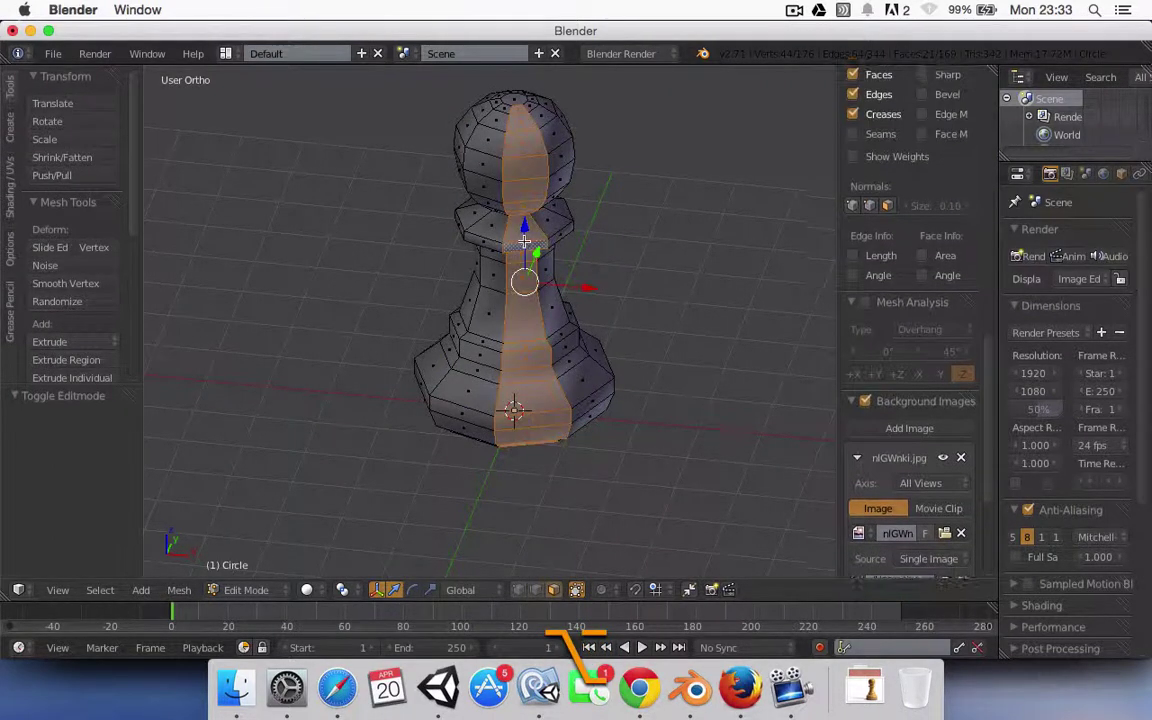
{"action": "left_click", "coordinate": [535, 589]}
{"action": "right_click", "coordinate": [527, 248], "text": "alt"}
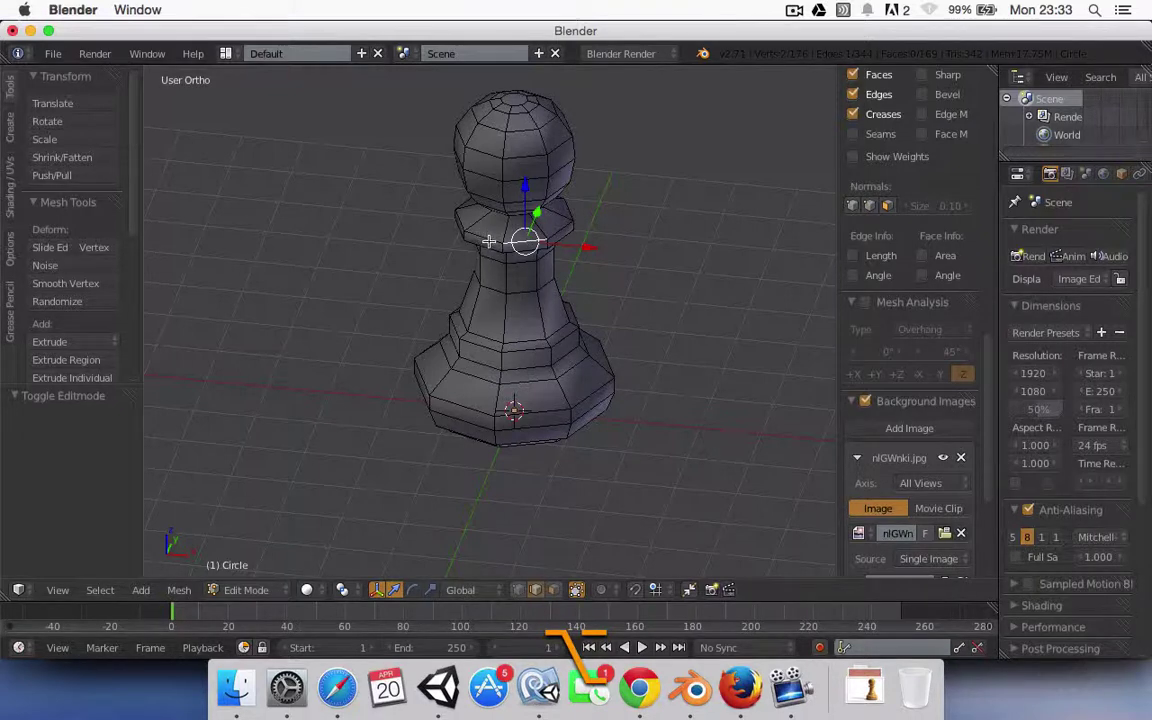
{"action": "right_click", "coordinate": [494, 248], "text": "alt"}
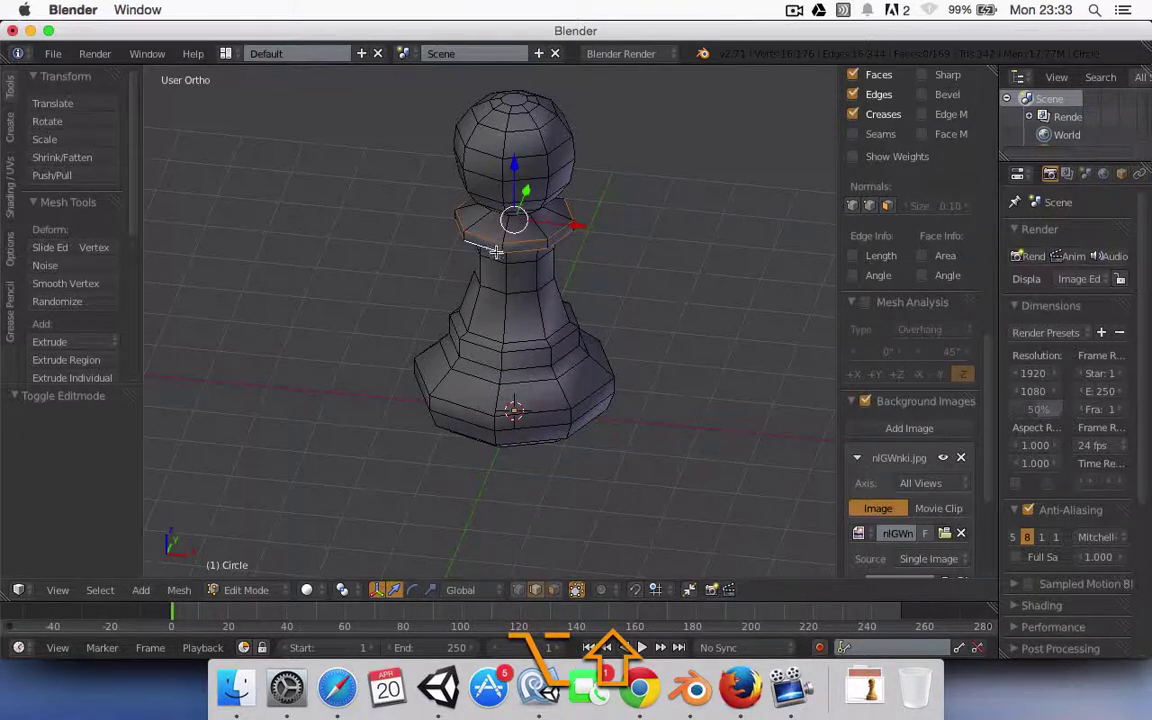
{"action": "right_click", "coordinate": [530, 350], "text": "alt+shift"}
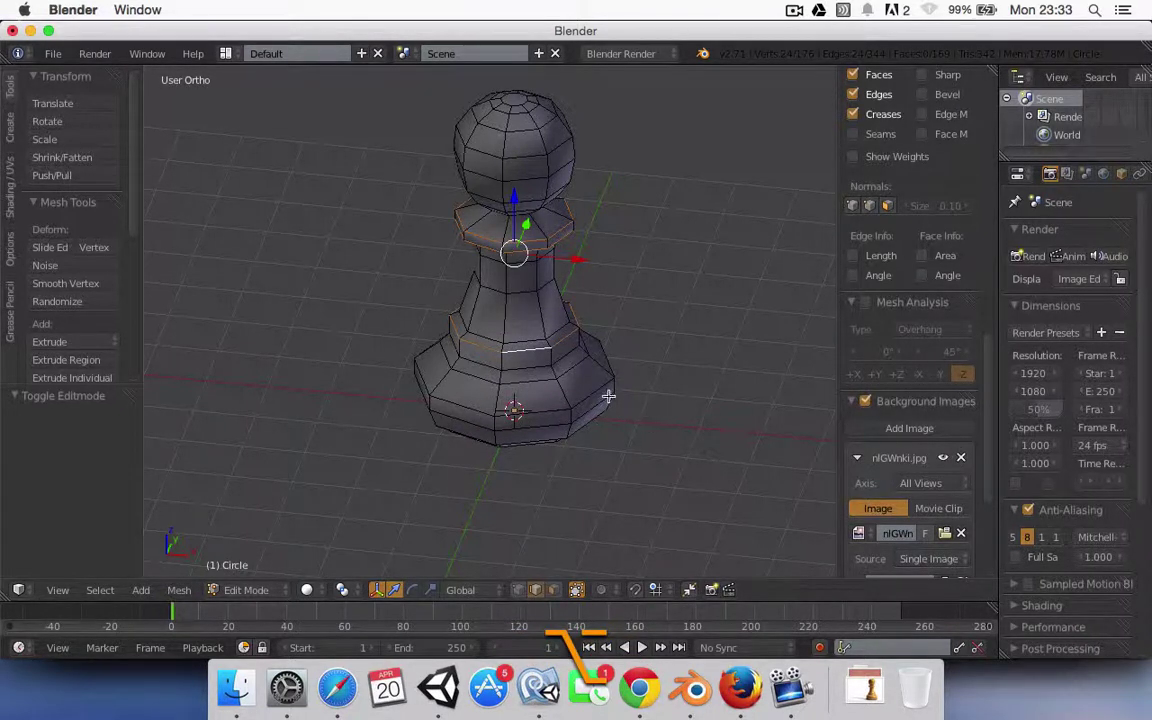
Mark the selected loops sharp through the 'Mark Sharp' search and return to Object Mode.
{"action": "key", "text": "space"}
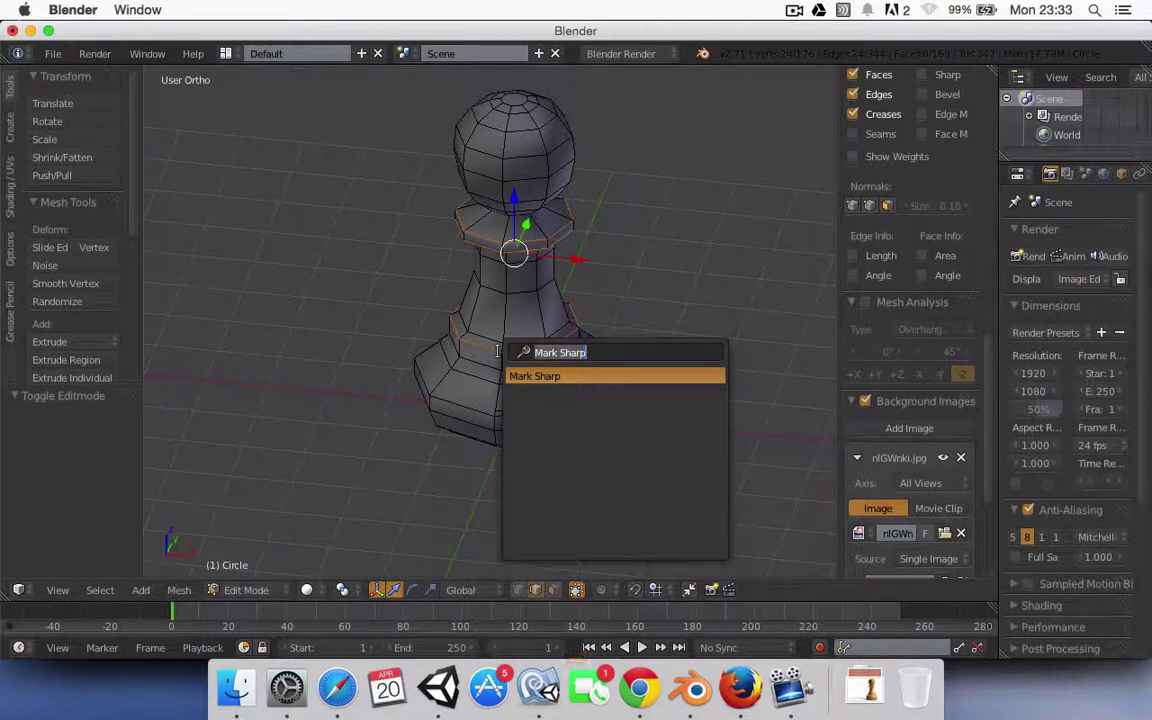
{"action": "key", "text": "BackSpace"}
{"action": "type", "text": "m"}
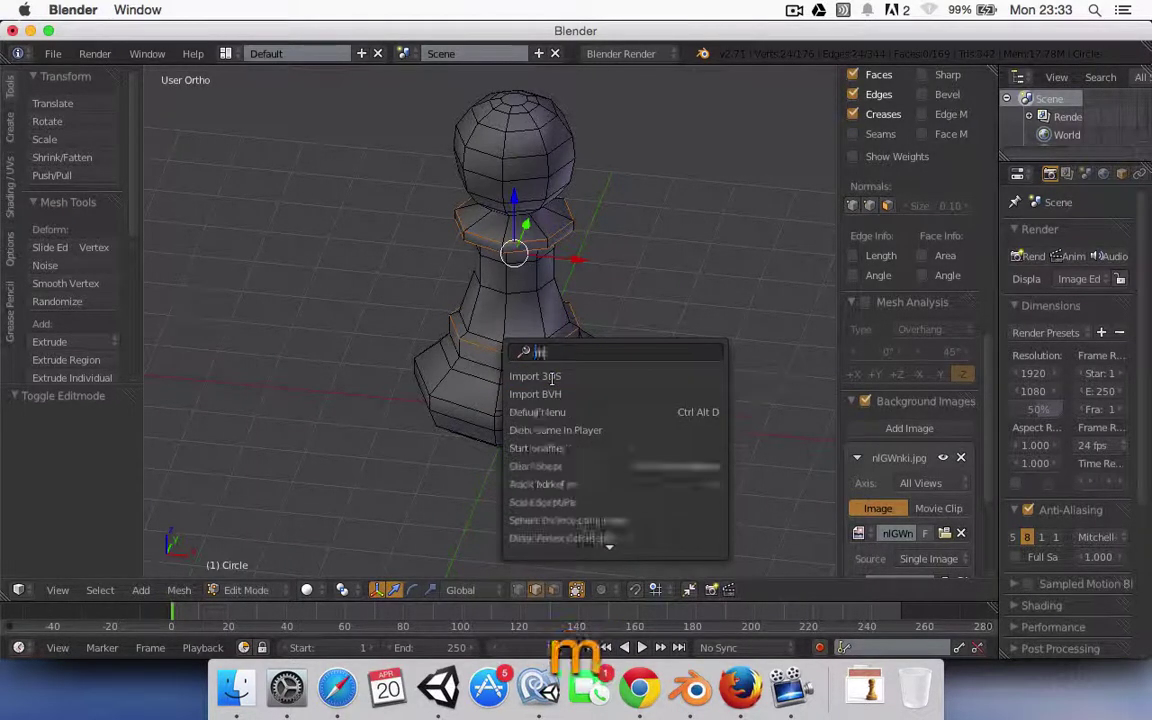
{"action": "type", "text": "arks sh"}
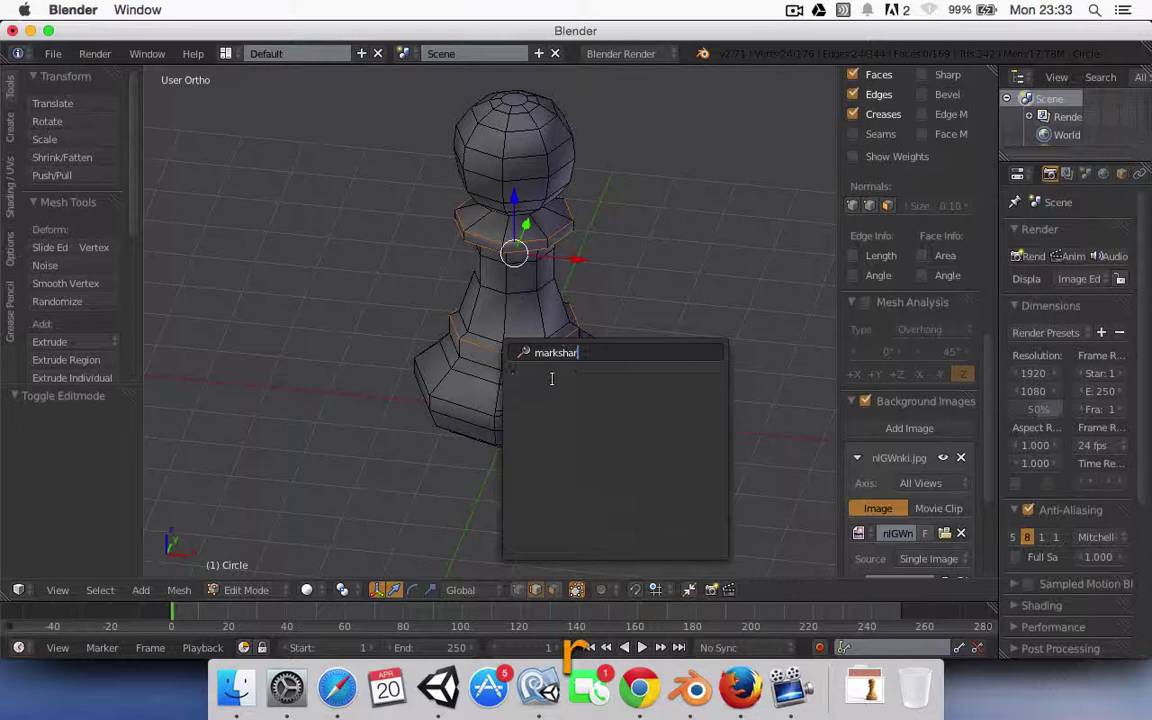
{"action": "key", "text": "BackSpace"}
{"action": "key", "text": "BackSpace"}
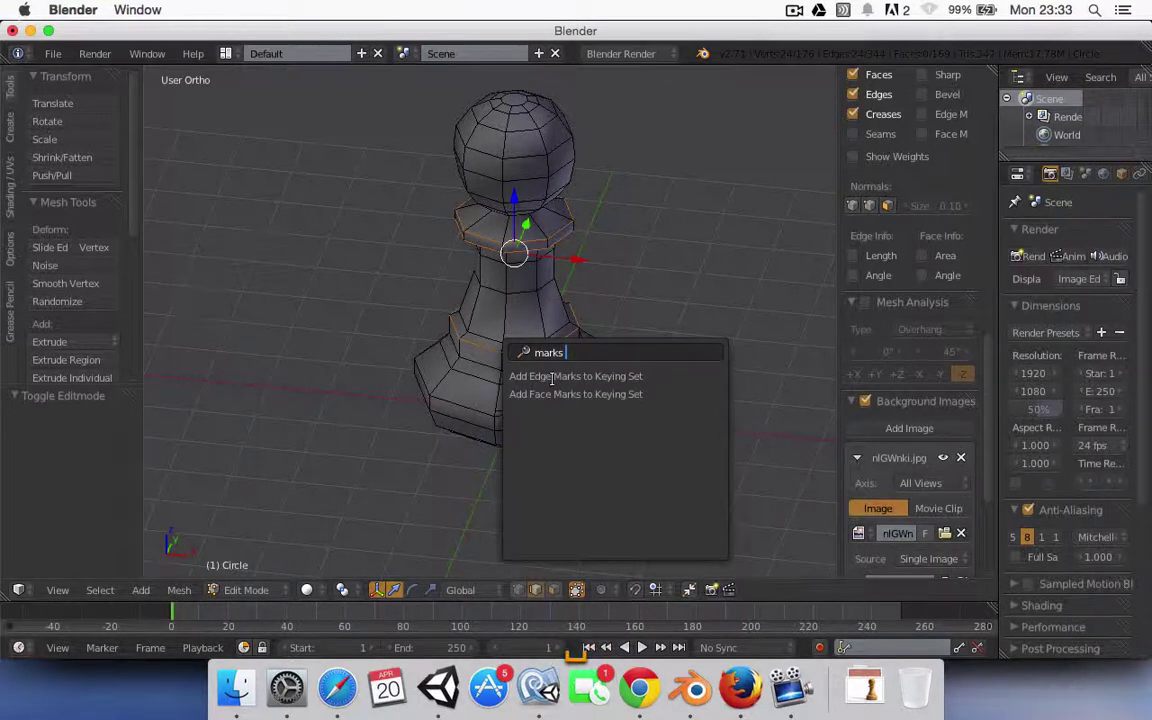
{"action": "key", "text": "BackSpace"}
{"action": "key", "text": "BackSpace"}
{"action": "type", "text": "s"}
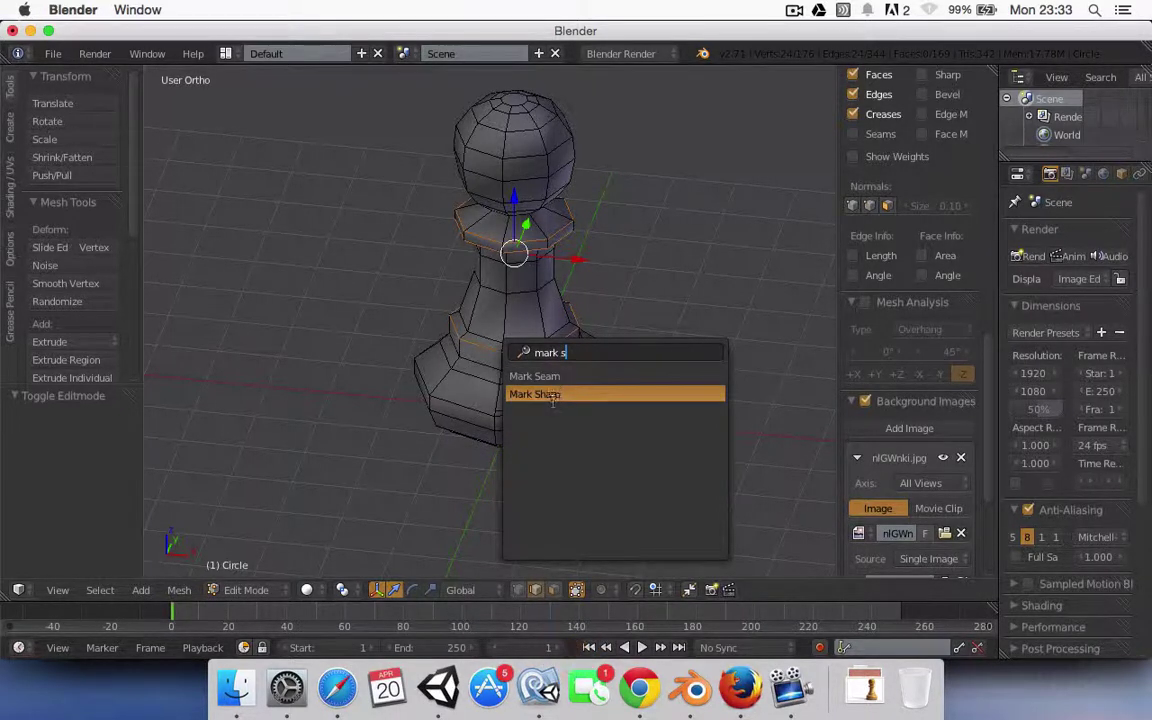
{"action": "left_click", "coordinate": [535, 394]}
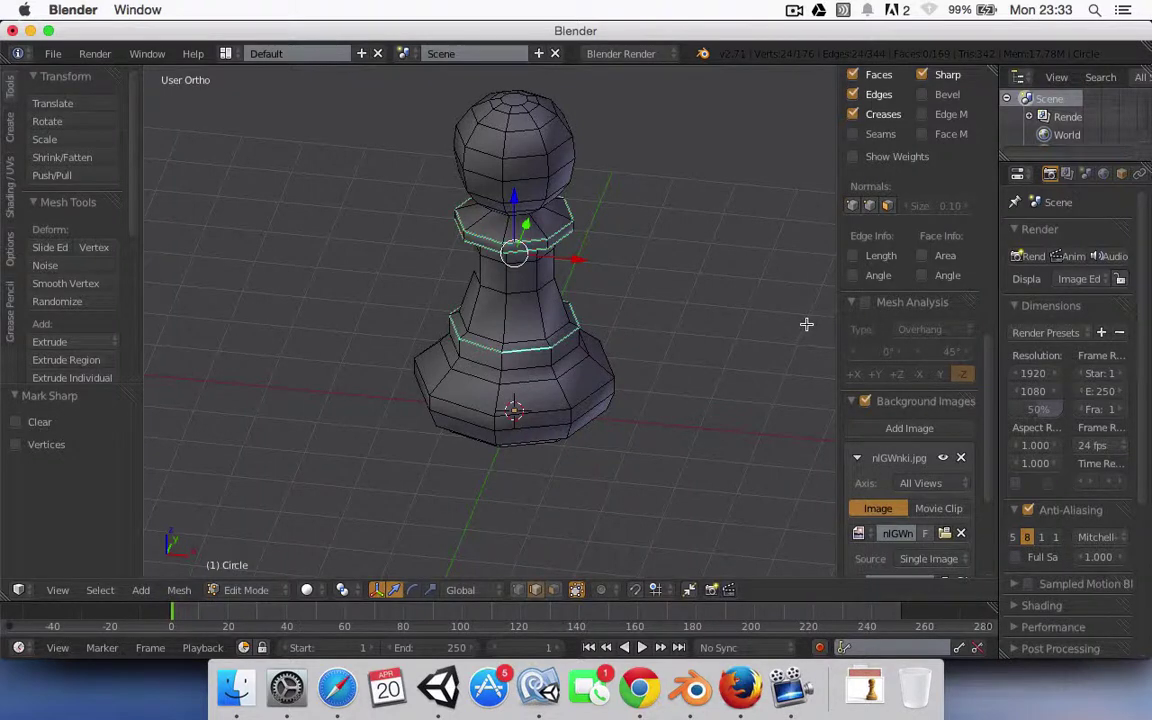
{"action": "key", "text": "Tab"}
{"action": "key", "text": "ctrl+1"}
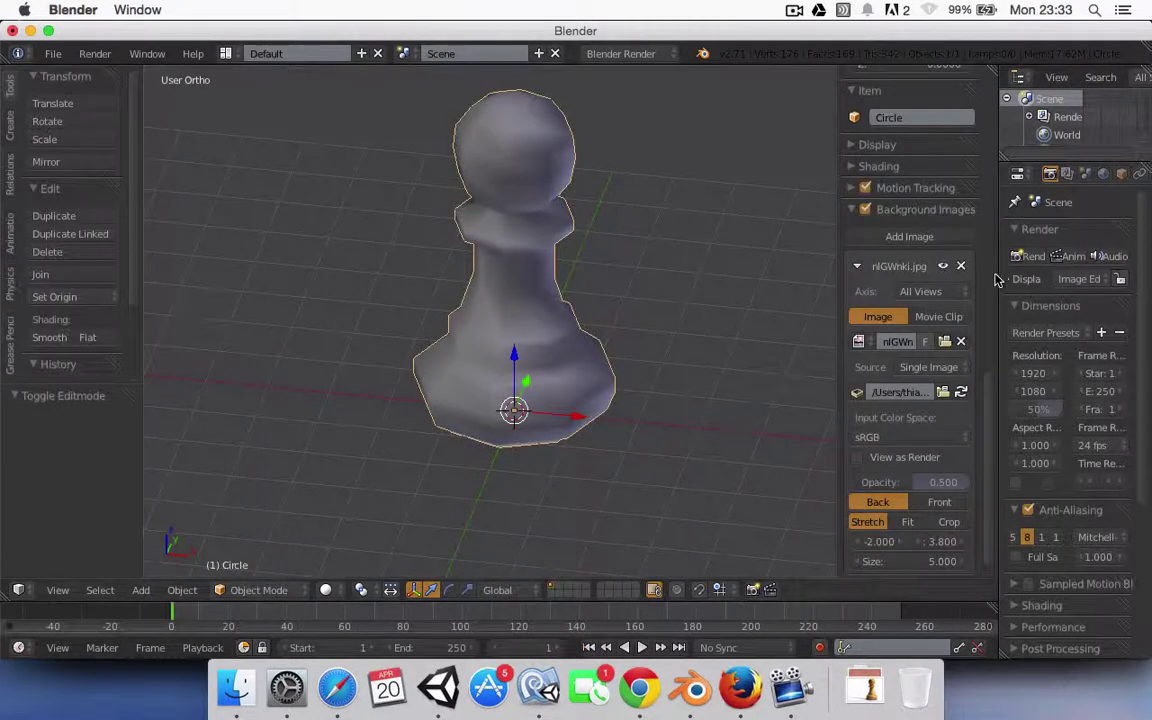
Add an Edge Split modifier to the pawn with Edge Angle unchecked, leaving only Sharp Edges active.
{"action": "left_click_drag", "start_coordinate": [997, 275], "coordinate": [843, 278]}
{"action": "left_click", "coordinate": [1002, 175]}
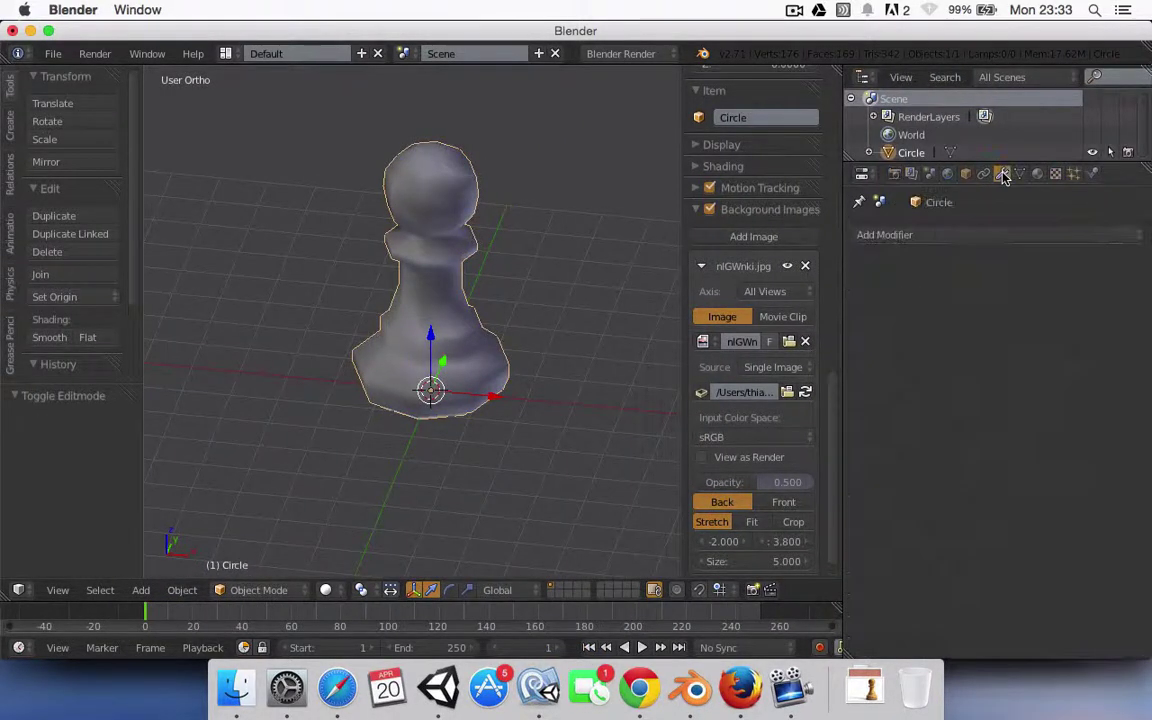
{"action": "left_click", "coordinate": [900, 235]}
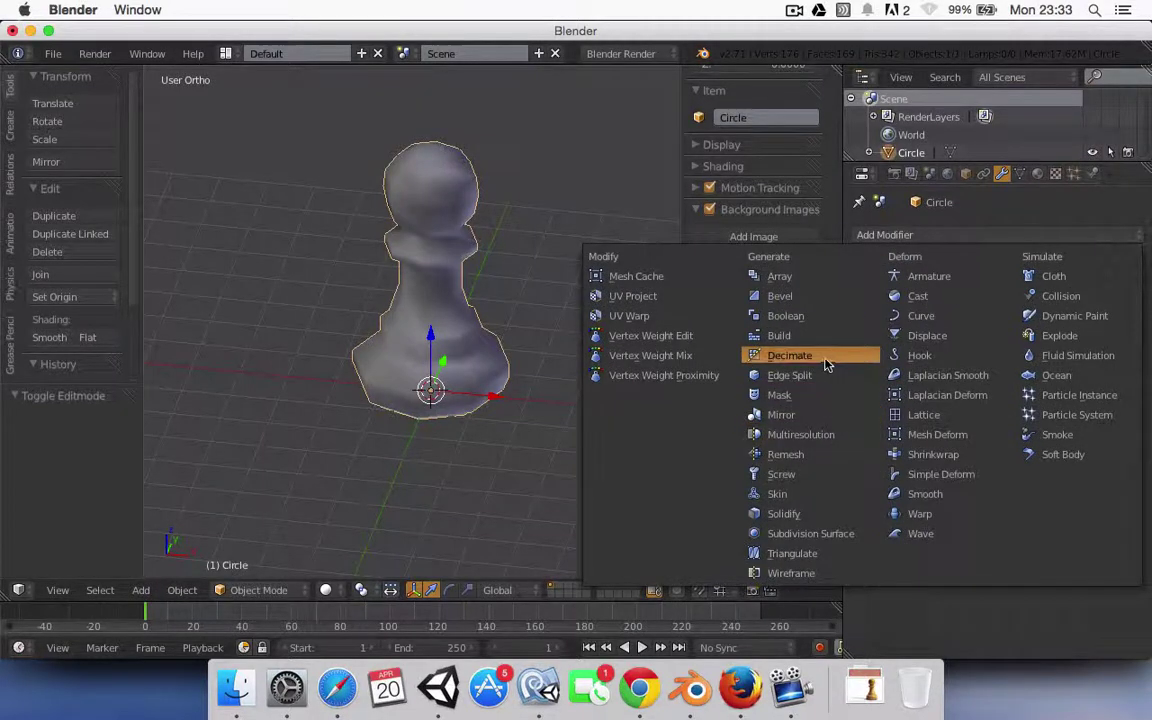
{"action": "left_click", "coordinate": [790, 375]}
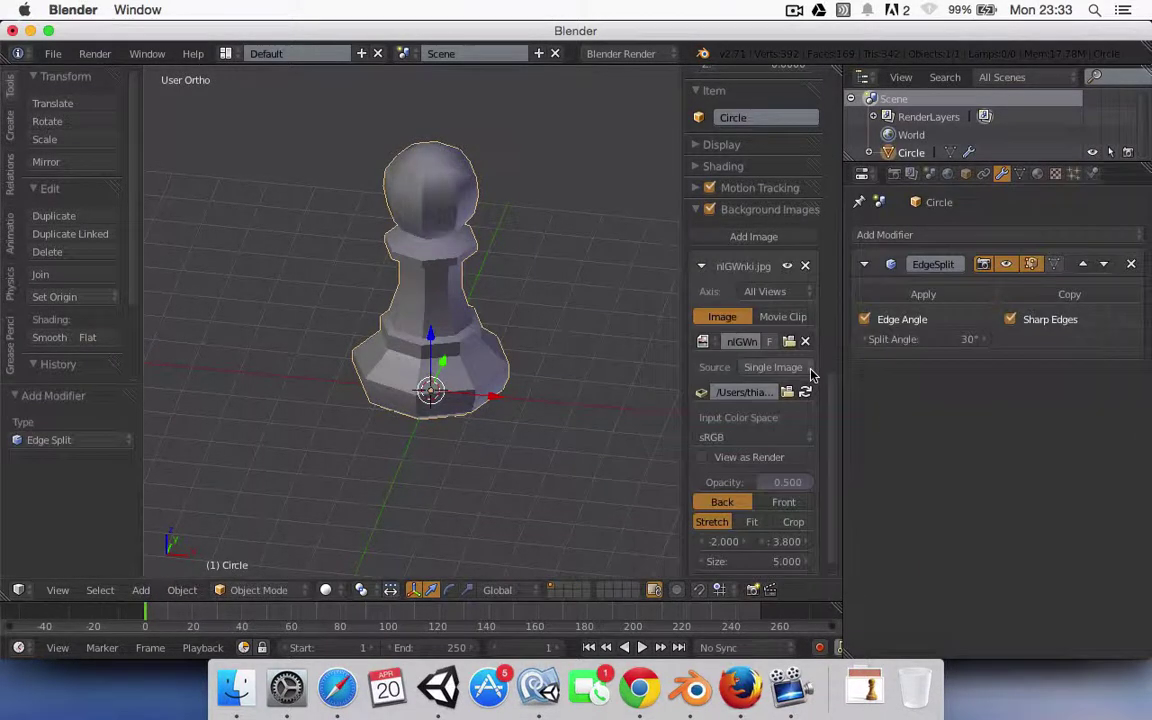
{"action": "left_click", "coordinate": [880, 321]}
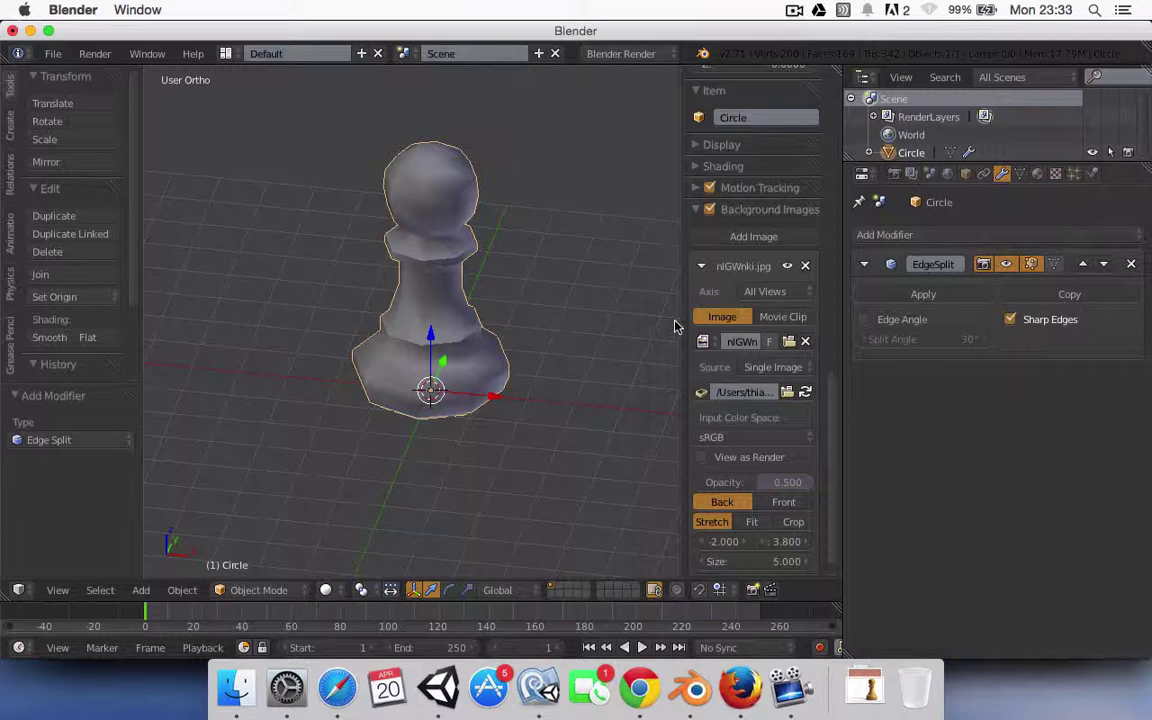
{"action": "middle_click_drag", "start_coordinate": [433, 343], "coordinate": [442, 404]}
{"action": "key", "text": "Tab"}
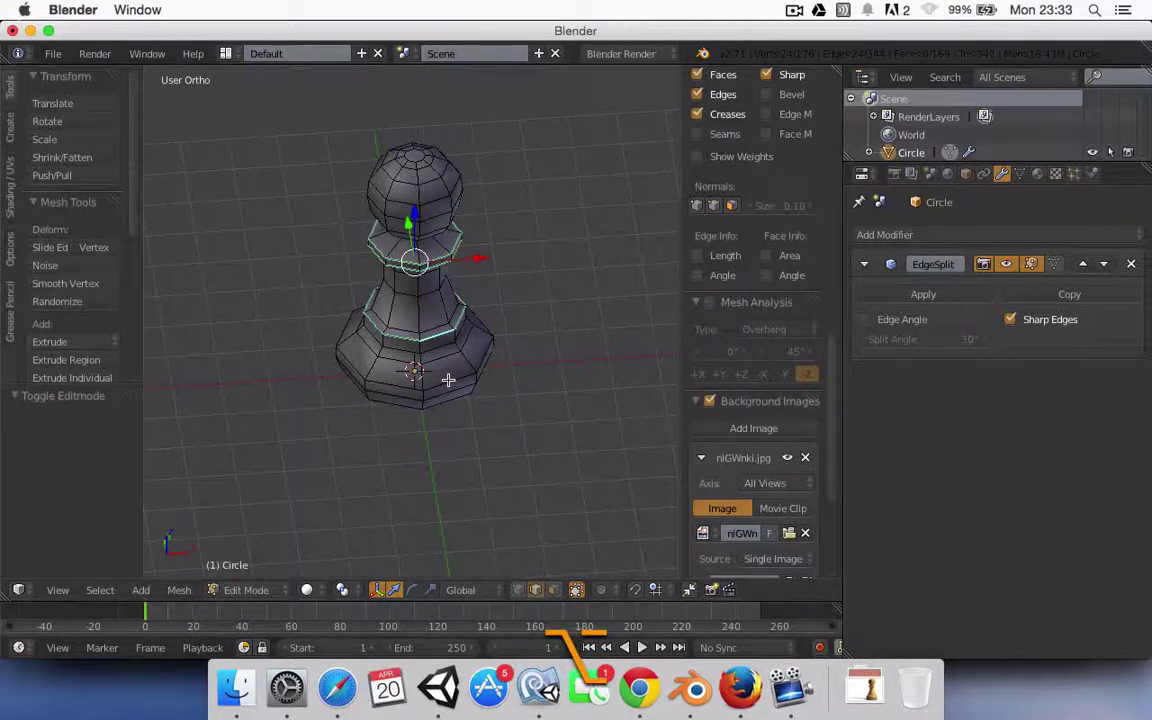
Select an edge loop near the pawn's base and mark it sharp via 'mark sharp'.
{"action": "right_click", "coordinate": [448, 380], "text": "alt+shift"}
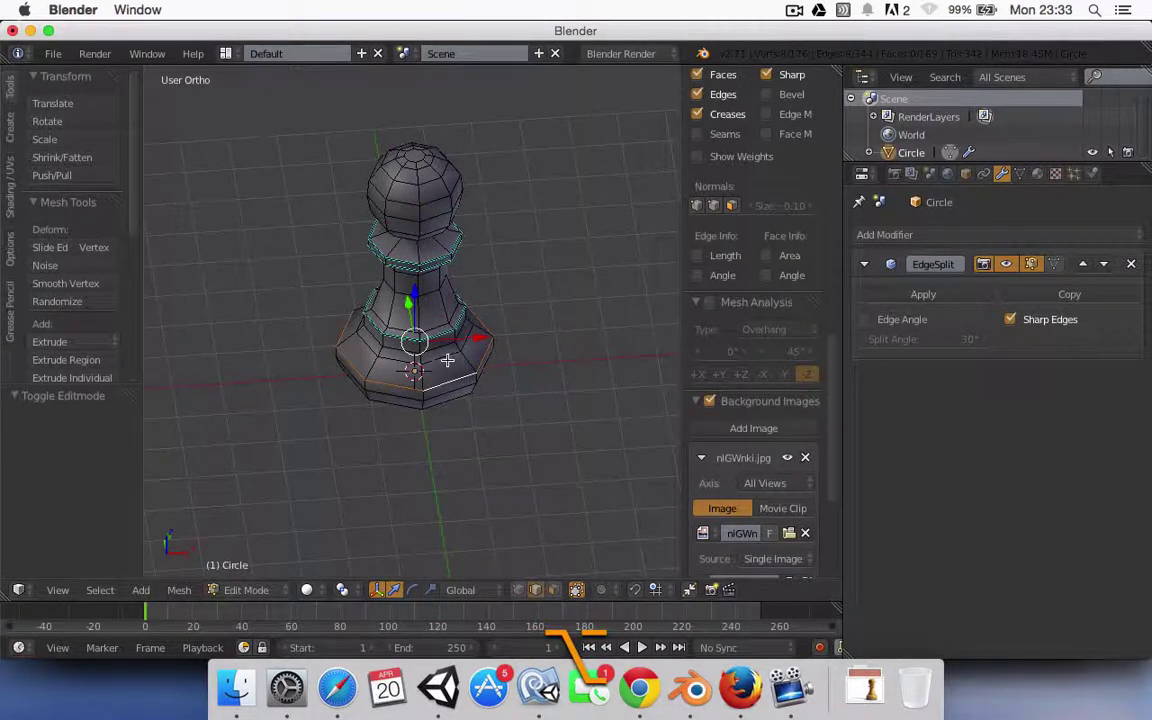
{"action": "middle_click_drag", "start_coordinate": [448, 360], "coordinate": [535, 306]}
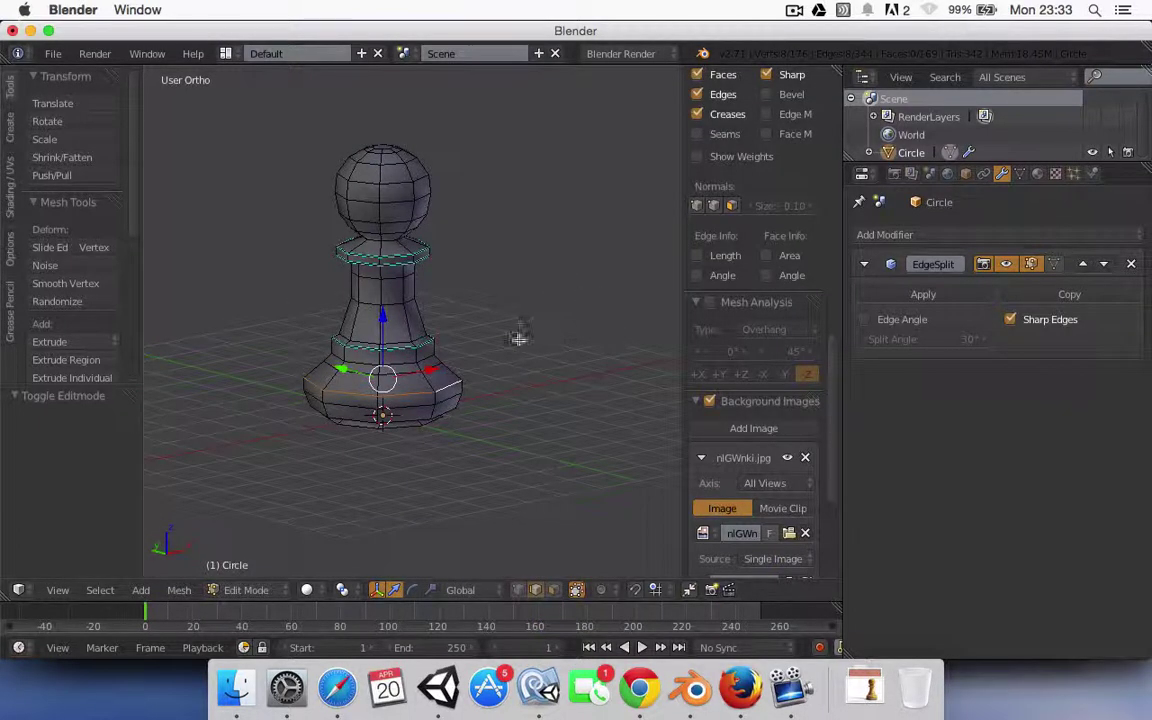
{"action": "key", "text": "space"}
{"action": "type", "text": "mark sharp"}
{"action": "key", "text": "Return"}
{"action": "key", "text": "Tab"}
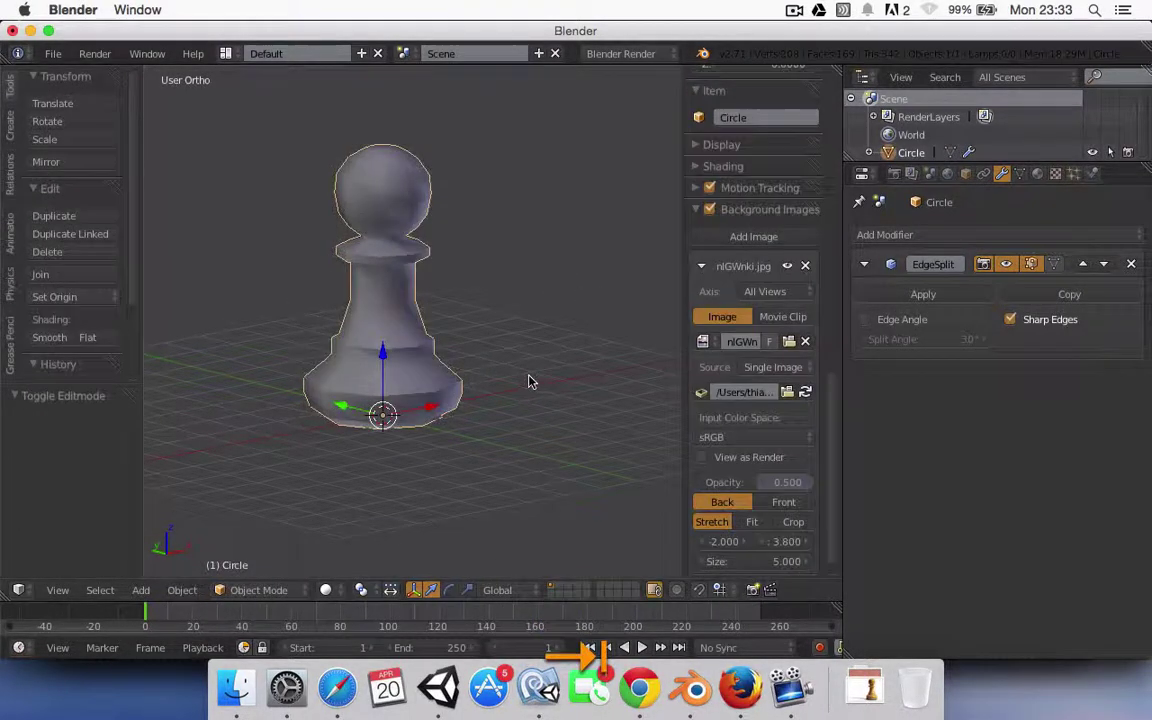
{"action": "middle_click_drag", "start_coordinate": [530, 381], "coordinate": [360, 347]}
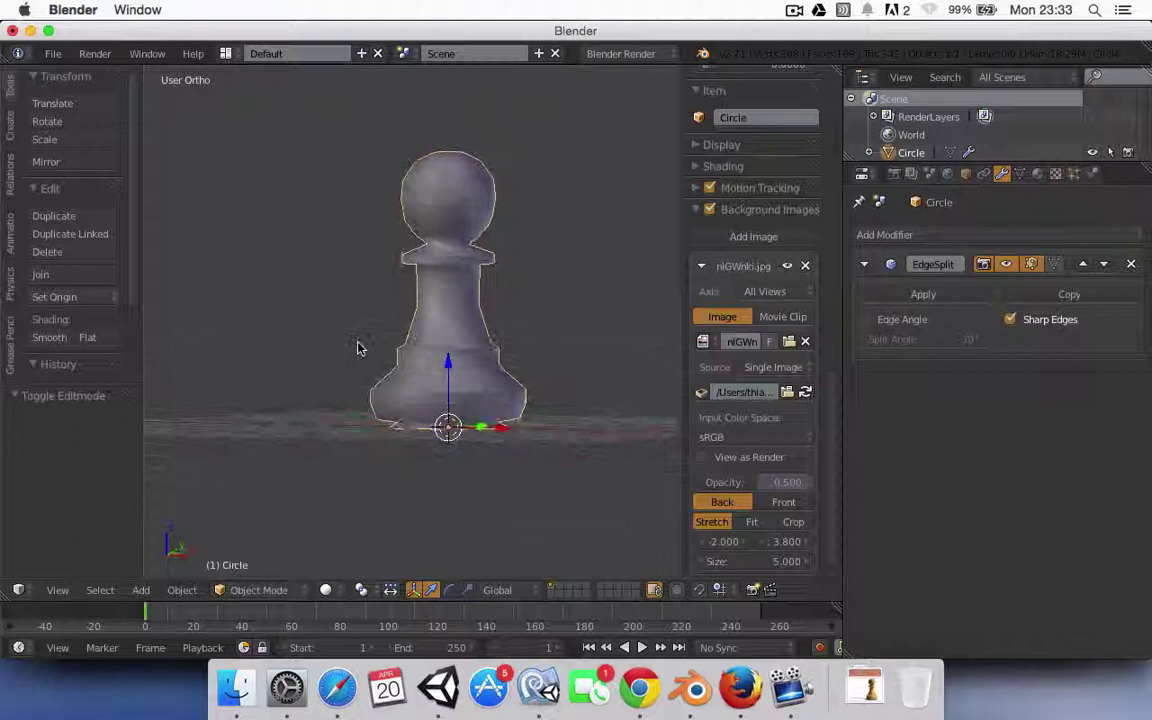
Reapply Mark Sharp to the base loop, then inspect the pawn's shading in Object Mode.
{"action": "key", "text": "Tab"}
{"action": "key", "text": "space"}
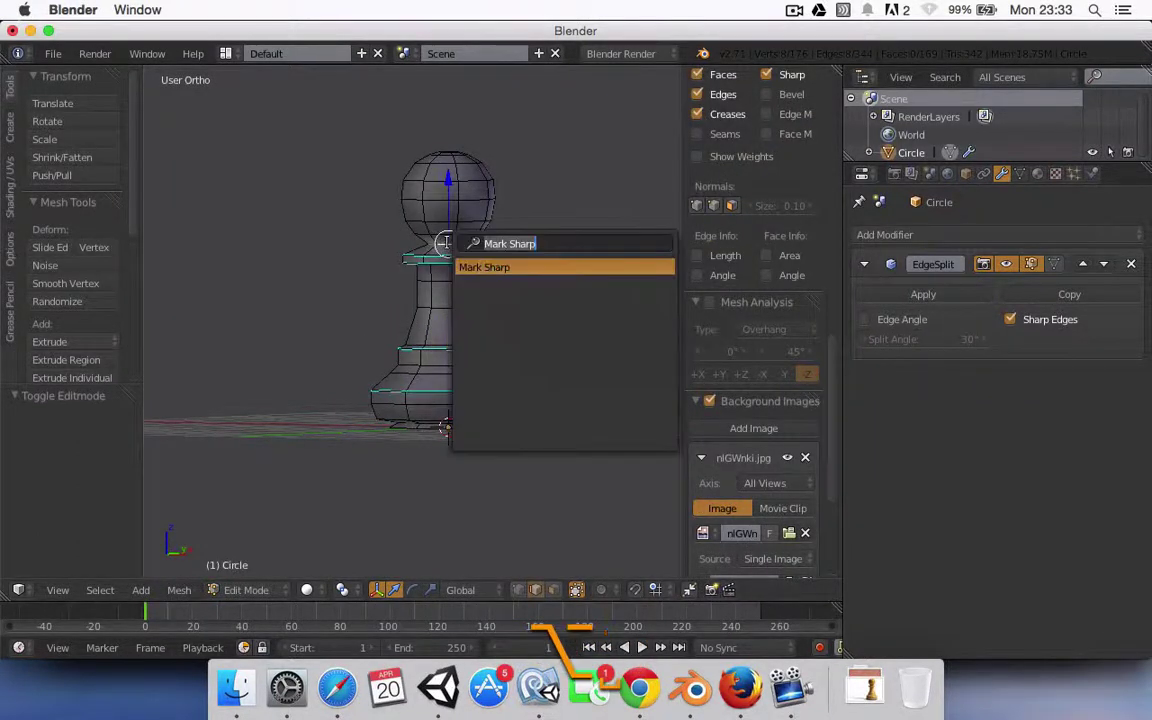
{"action": "key", "text": "Return"}
{"action": "key", "text": "Tab"}
{"action": "mouse_move", "coordinate": [479, 303]}
{"action": "middle_mouse_down"}
{"action": "mouse_move", "coordinate": [517, 365]}
{"action": "mouse_move", "coordinate": [597, 352]}
{"action": "mouse_move", "coordinate": [585, 280]}
{"action": "mouse_move", "coordinate": [465, 300]}
{"action": "mouse_move", "coordinate": [481, 337]}
{"action": "mouse_move", "coordinate": [314, 352]}
{"action": "mouse_move", "coordinate": [283, 393]}
{"action": "mouse_move", "coordinate": [327, 453]}
{"action": "mouse_move", "coordinate": [406, 471]}
{"action": "mouse_move", "coordinate": [490, 410]}
{"action": "mouse_move", "coordinate": [481, 360]}
{"action": "middle_mouse_up"}
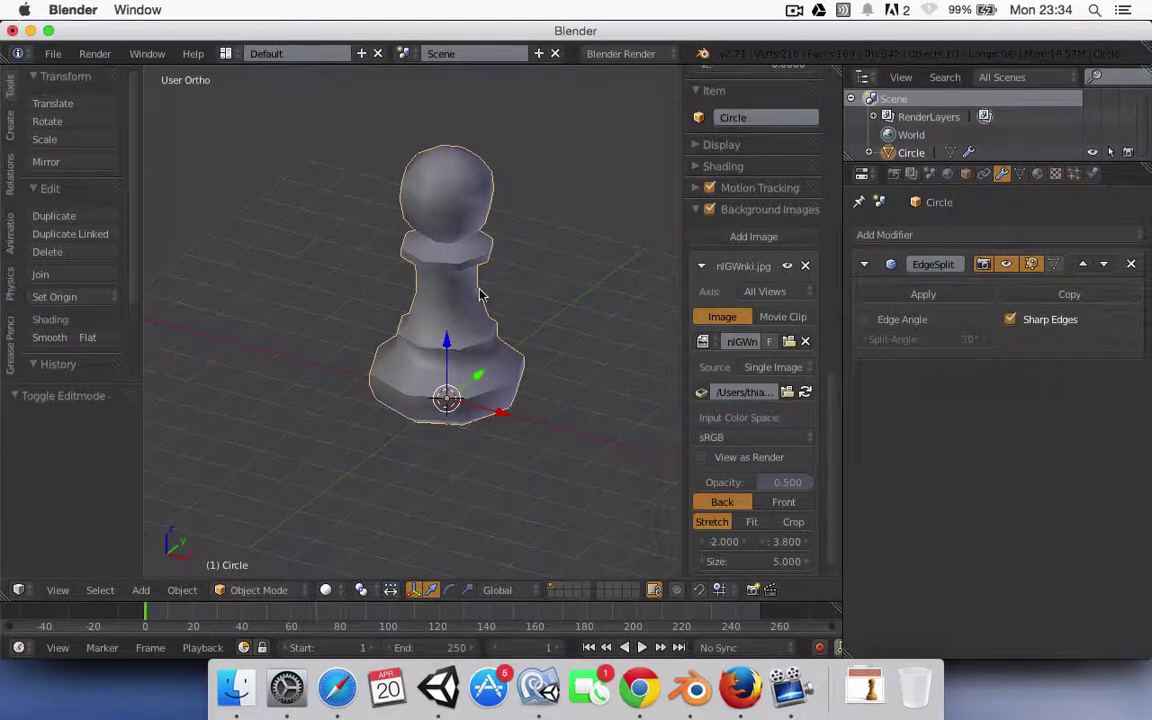
Add a Subdivision Surface modifier below Edge Split and view the smoothed pawn from the side.
{"action": "middle_click_drag", "start_coordinate": [406, 301], "coordinate": [510, 343]}
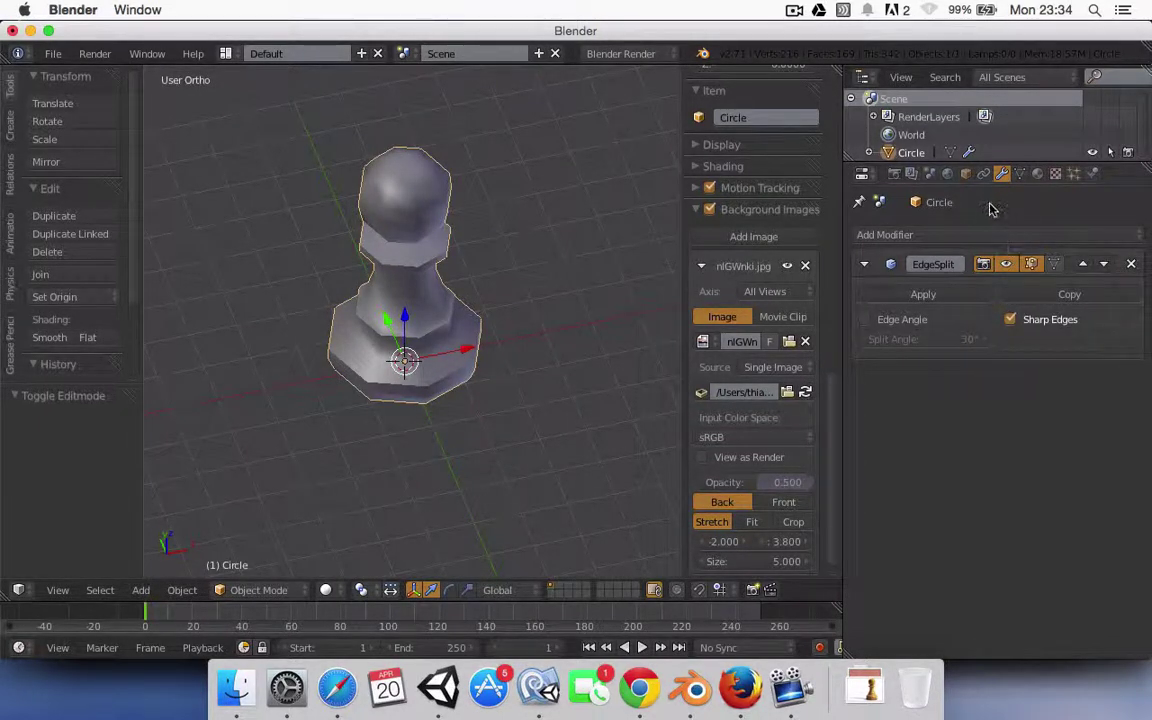
{"action": "left_click", "coordinate": [884, 236]}
{"action": "left_click", "coordinate": [830, 532]}
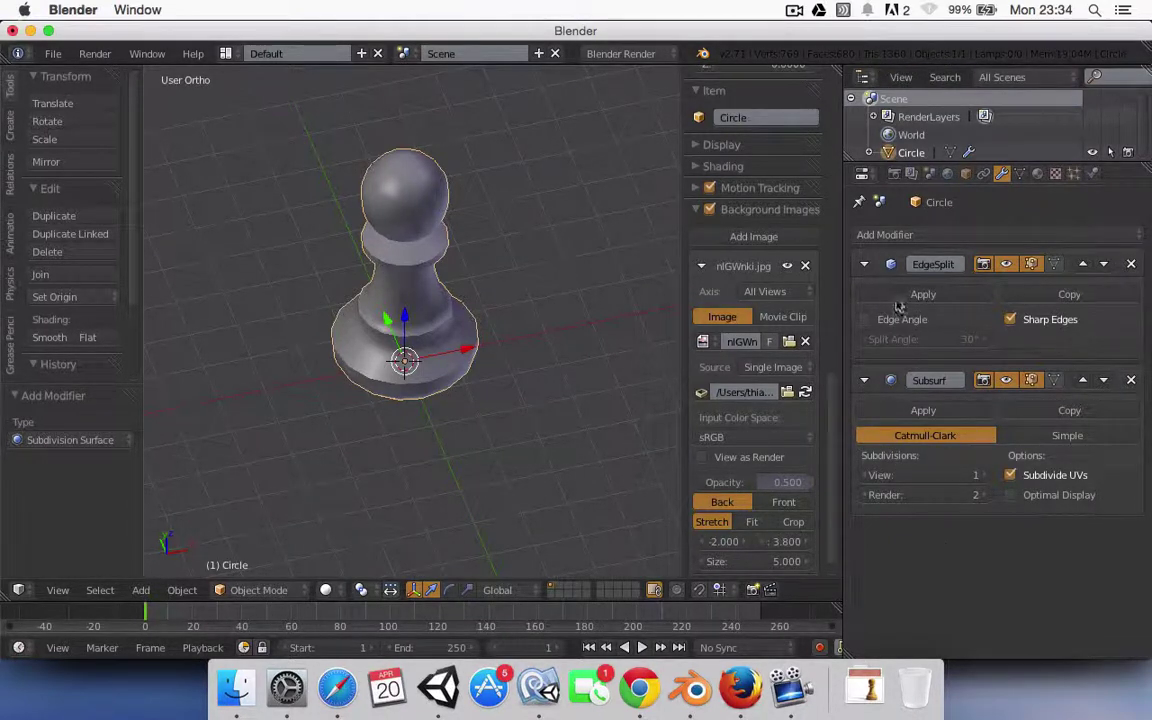
{"action": "middle_click_drag", "start_coordinate": [450, 215], "coordinate": [368, 255]}
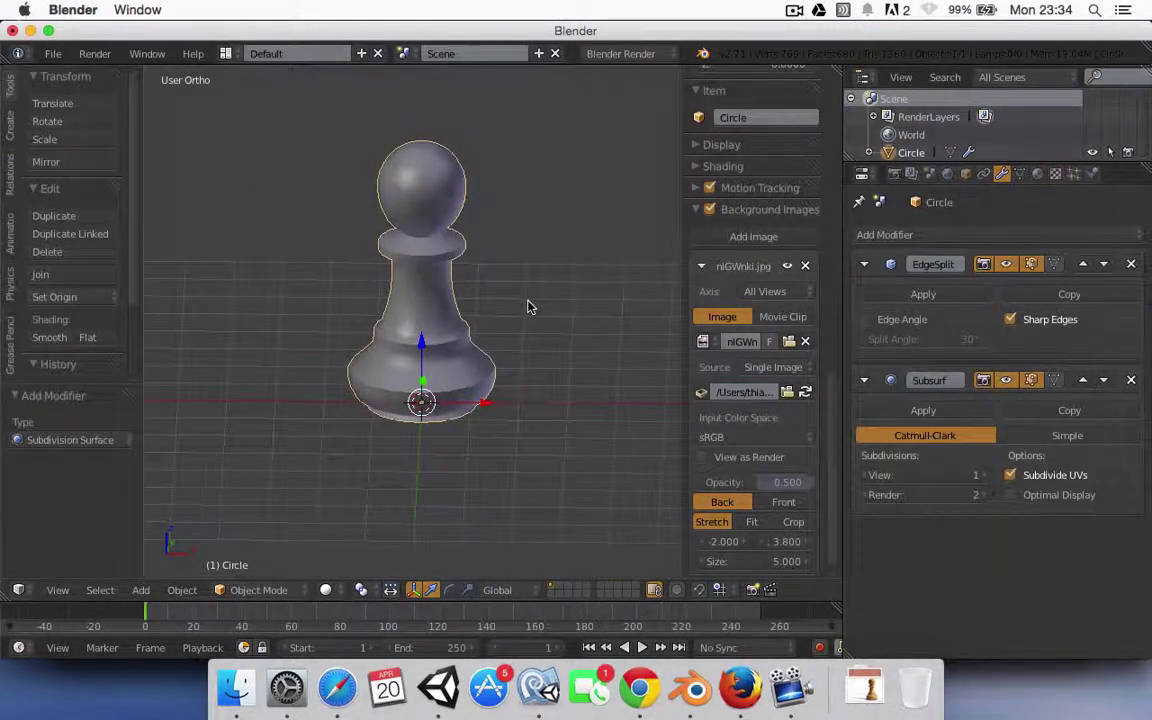